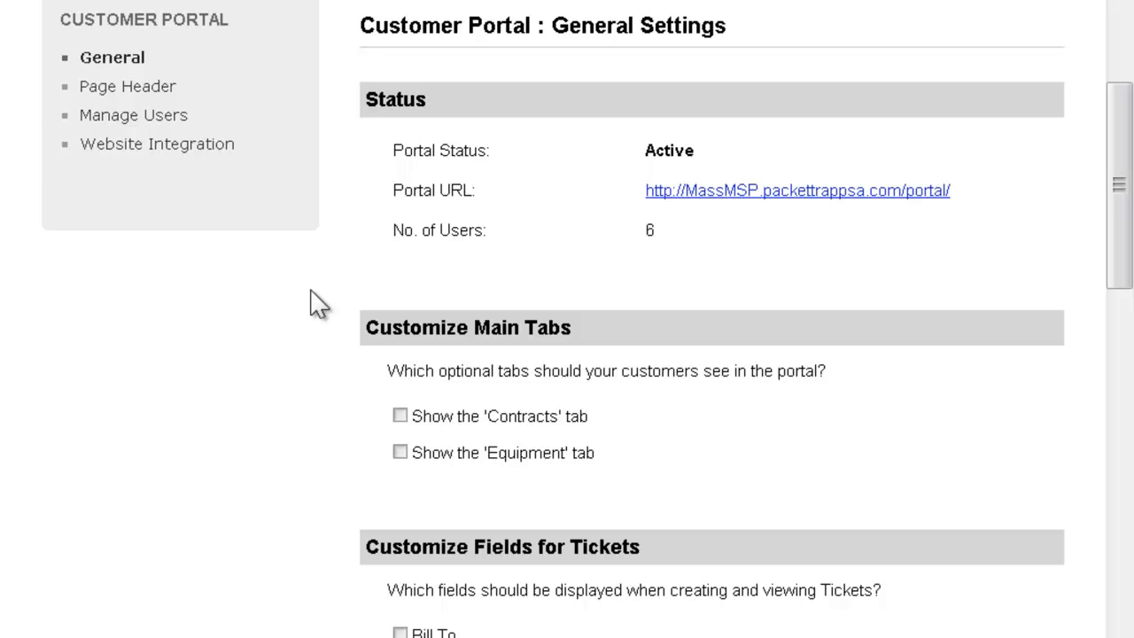
Review the portal's general settings and log in to the Mass MSP customer portal with the prefilled credentials.
scroll(318, 304, down, 1)
scroll(318, 304, down, 1)
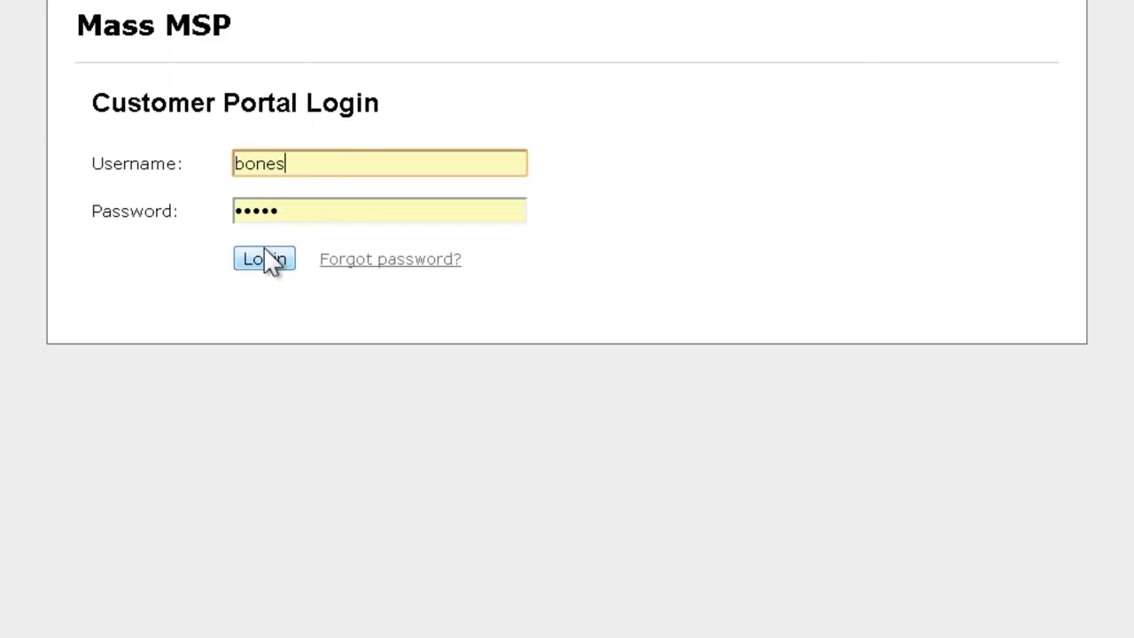
click(261, 266)
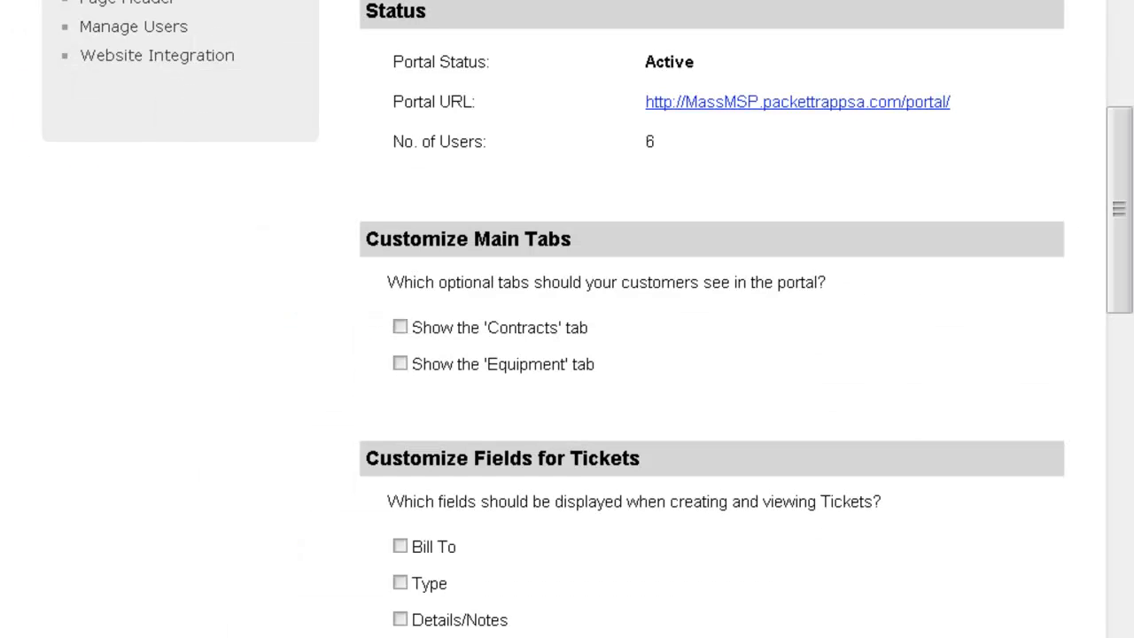
In the portal's general settings, enable the optional Contracts and Equipment tabs and save.
click(400, 327)
click(400, 363)
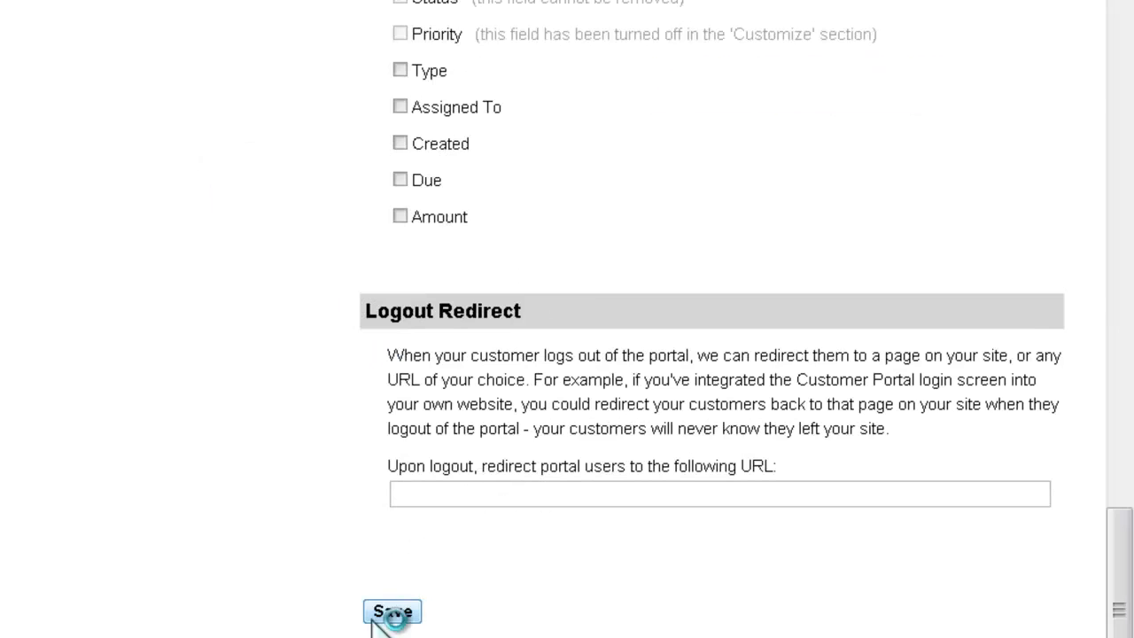
click(385, 612)
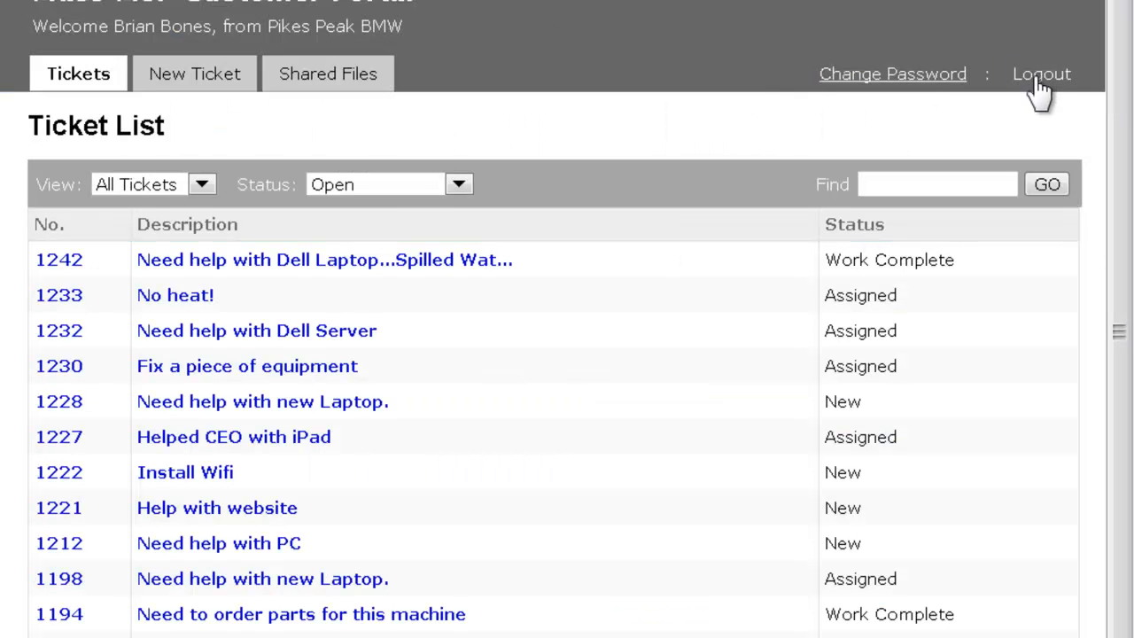
Log out of the customer portal, log back in and open the Contracts list.
click(1038, 78)
click(263, 328)
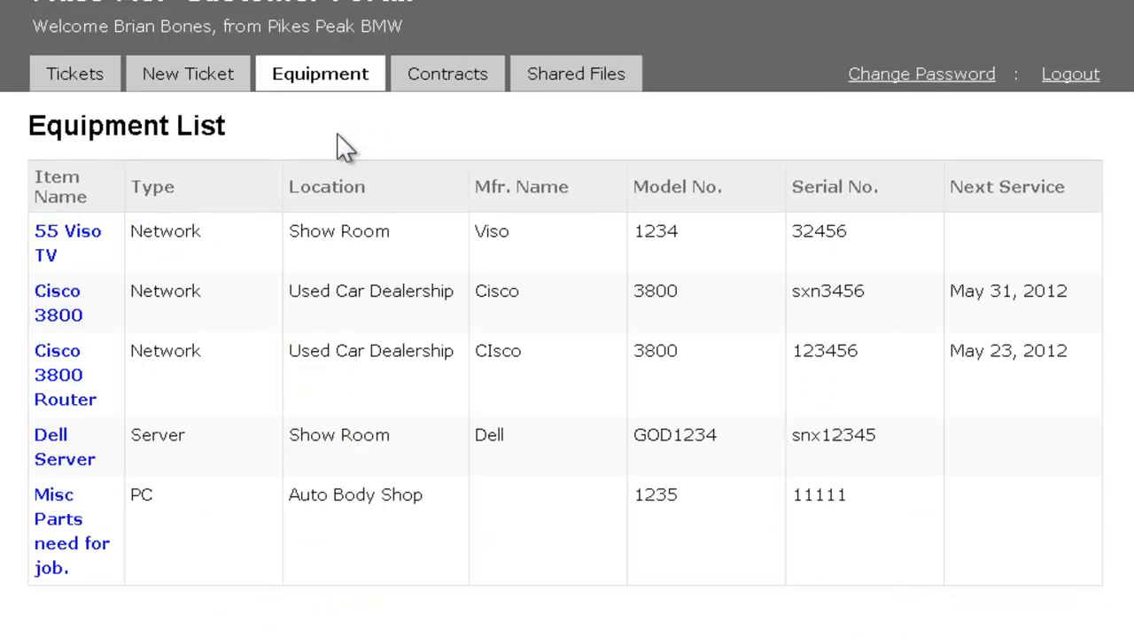
click(449, 76)
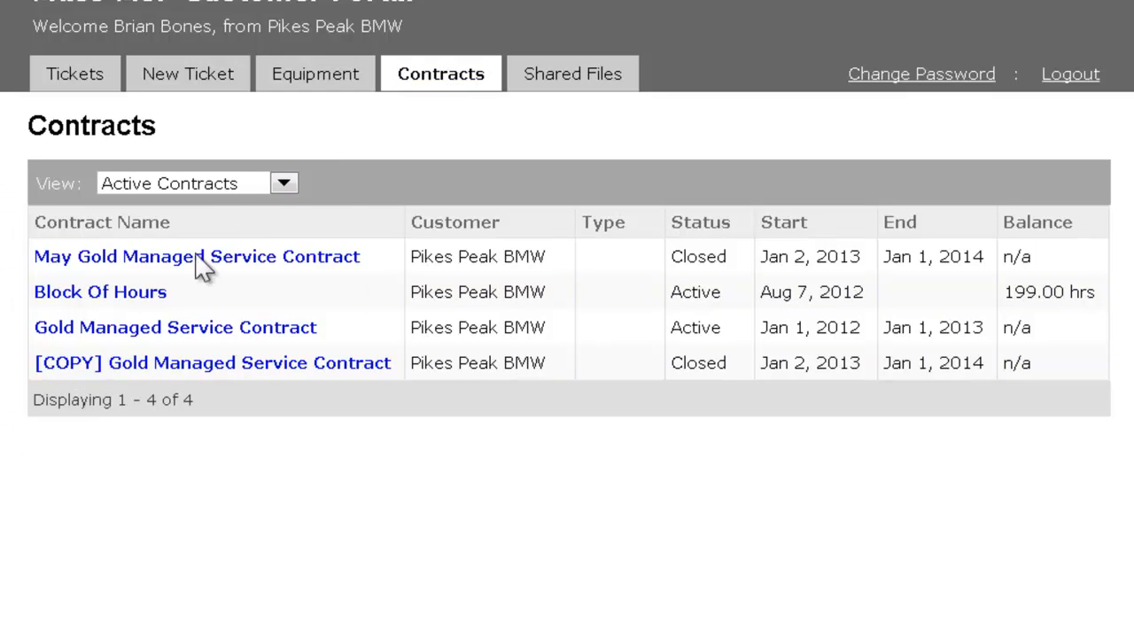
Open the Gold Managed Service Contract and examine its overview, attachments and contract usage.
click(150, 330)
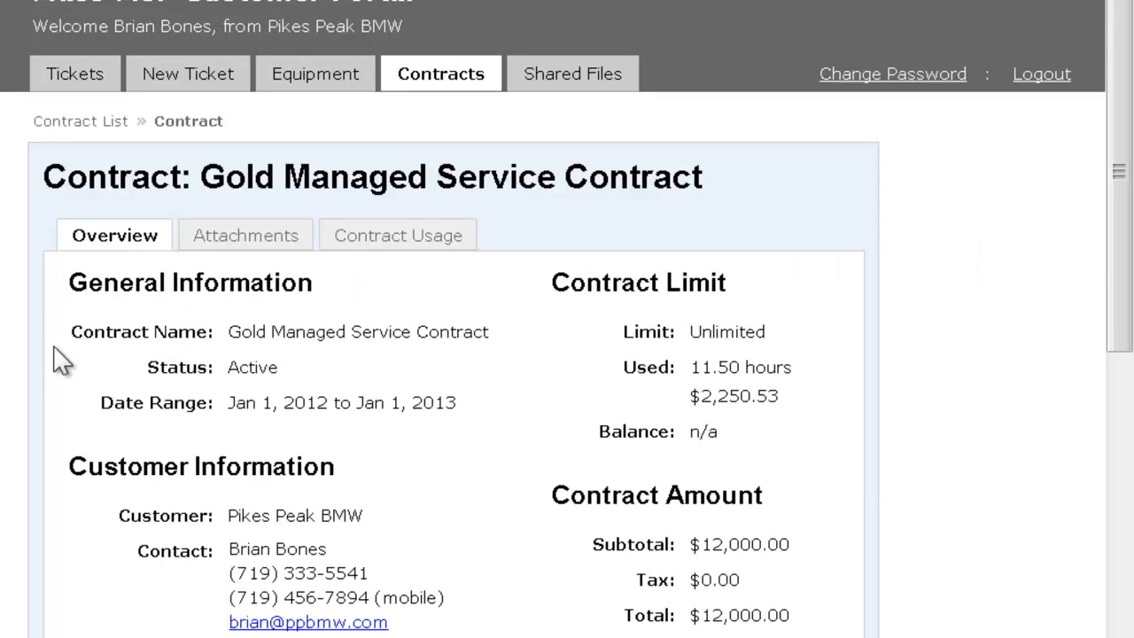
click(247, 249)
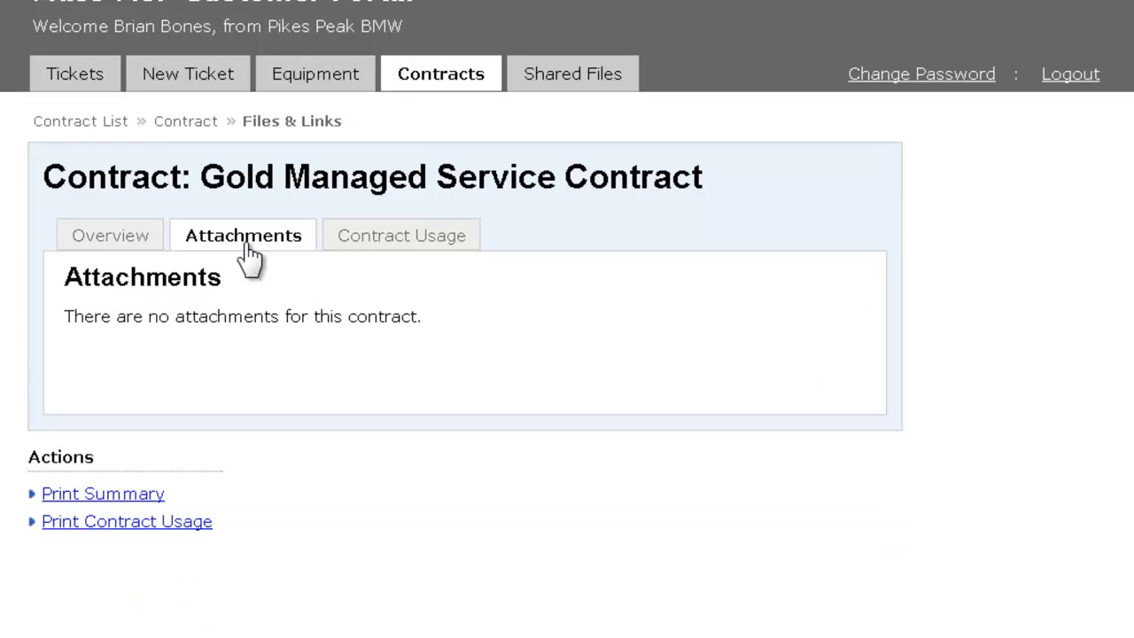
click(390, 239)
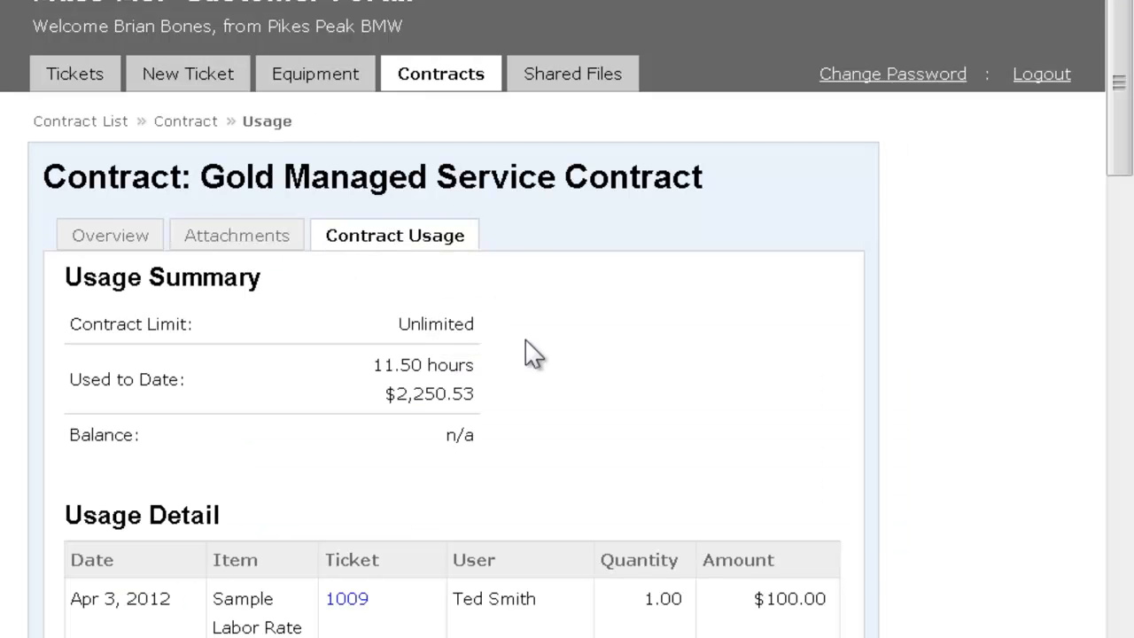
scroll(887, 410, down, 4)
scroll(931, 430, up, 3)
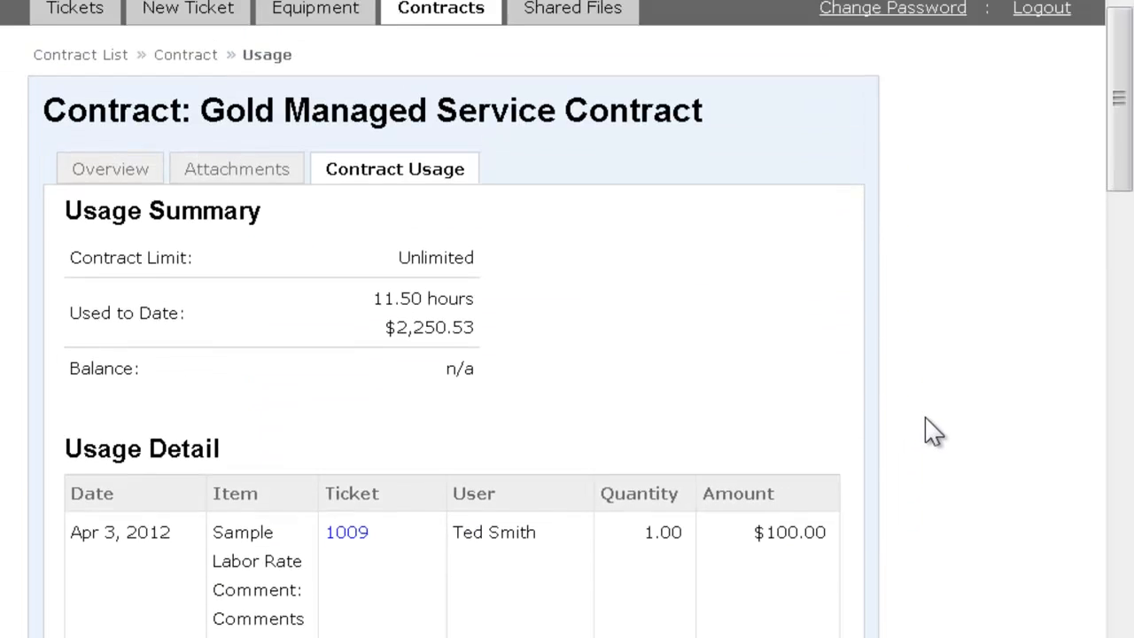
scroll(933, 431, up, 1)
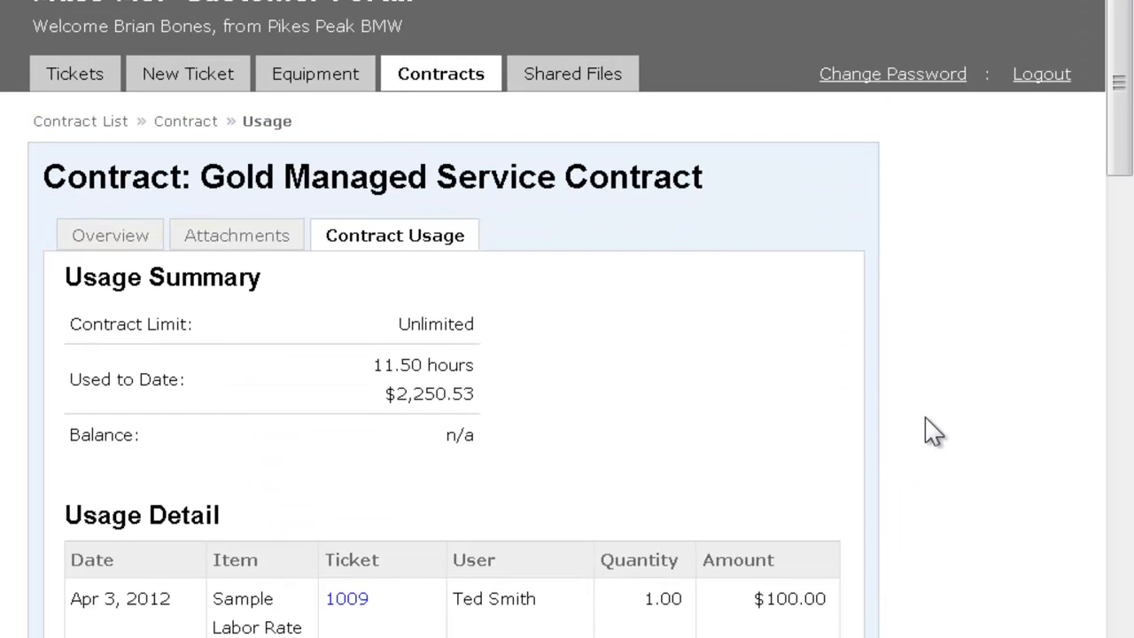
Open the 55 Viso TV item in the equipment list and examine its details and service history.
click(319, 94)
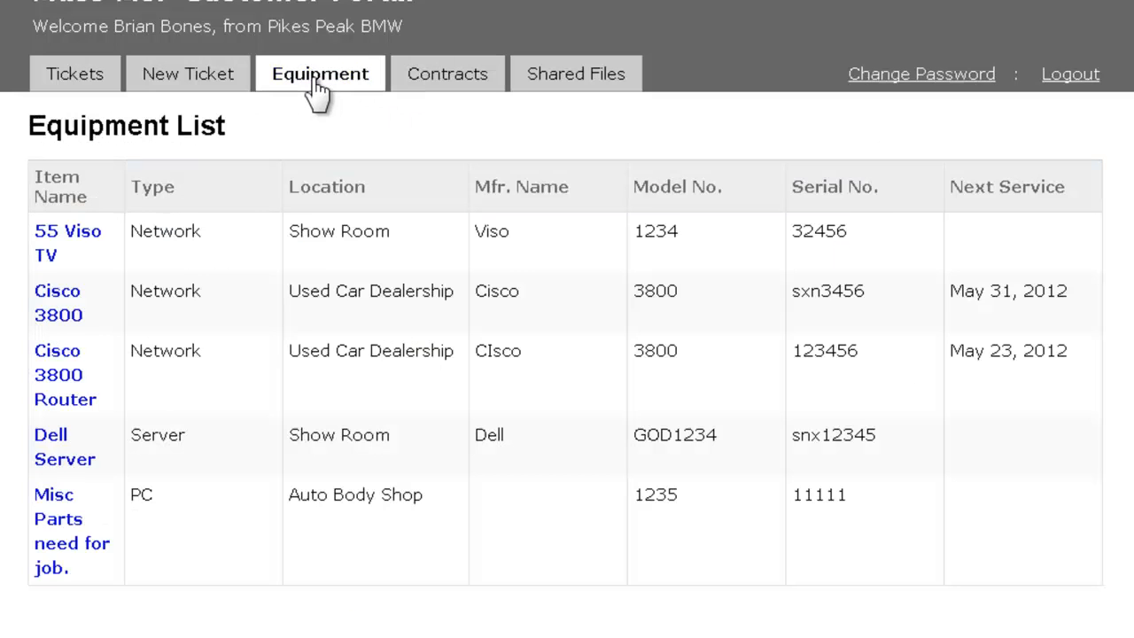
click(44, 254)
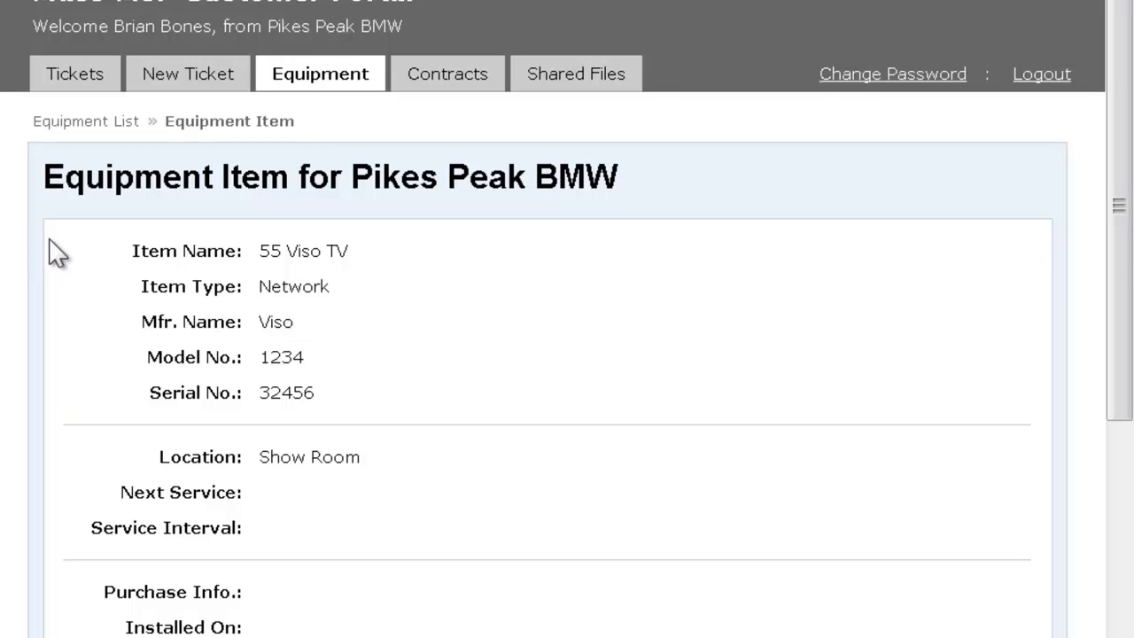
scroll(1097, 253, down, 5)
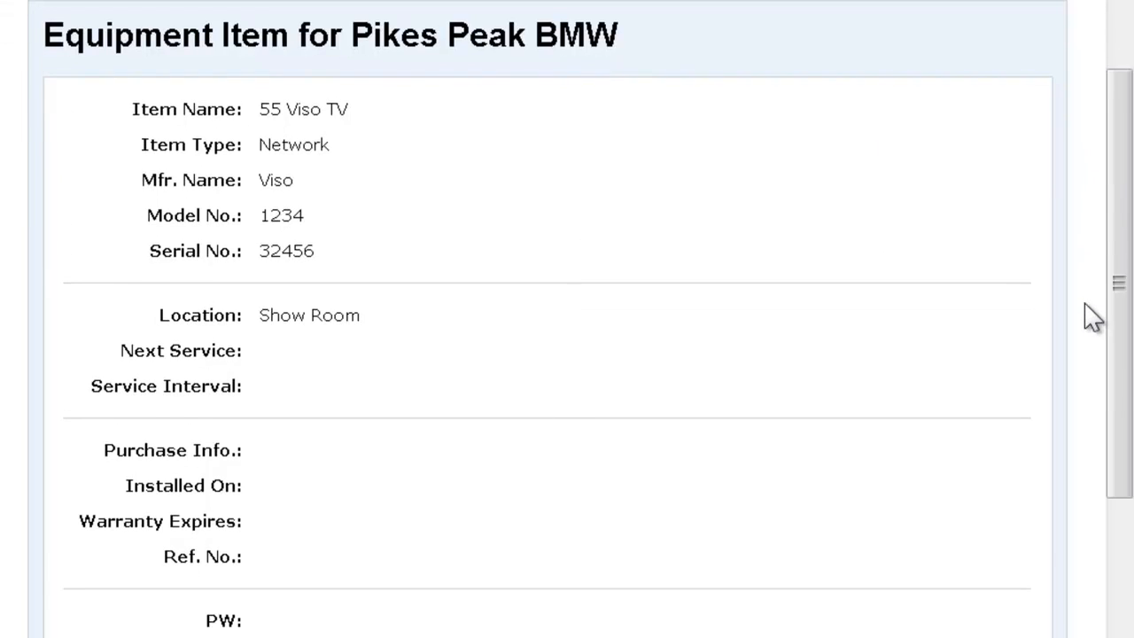
scroll(1092, 317, down, 4)
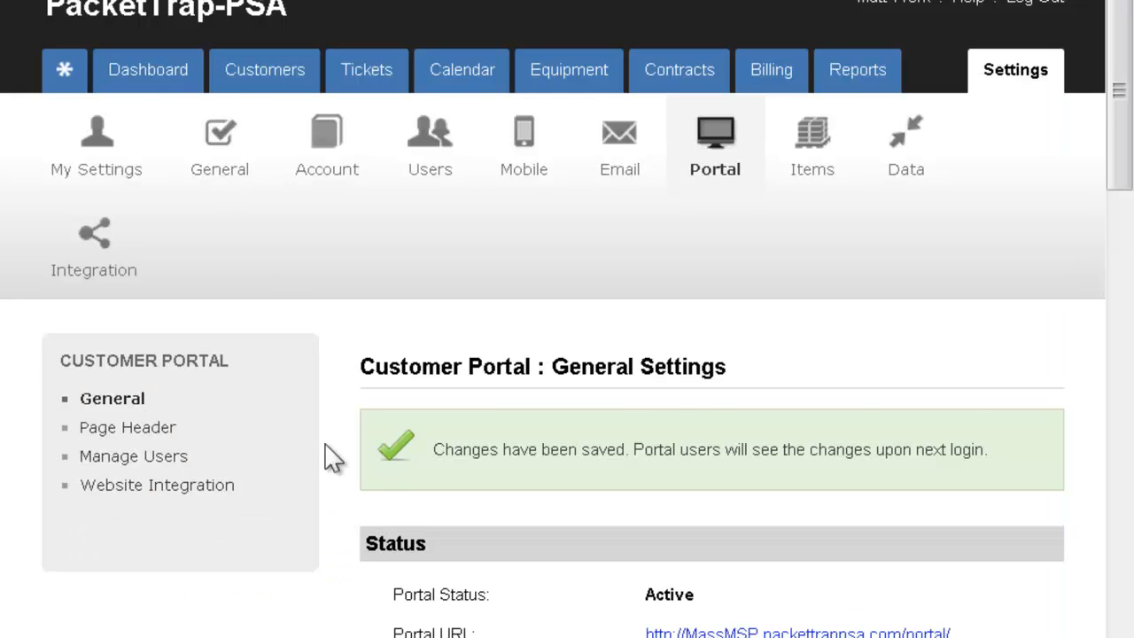
Enable the Invoice Paid and Type fields for tickets in the portal's general settings.
scroll(363, 558, down, 7)
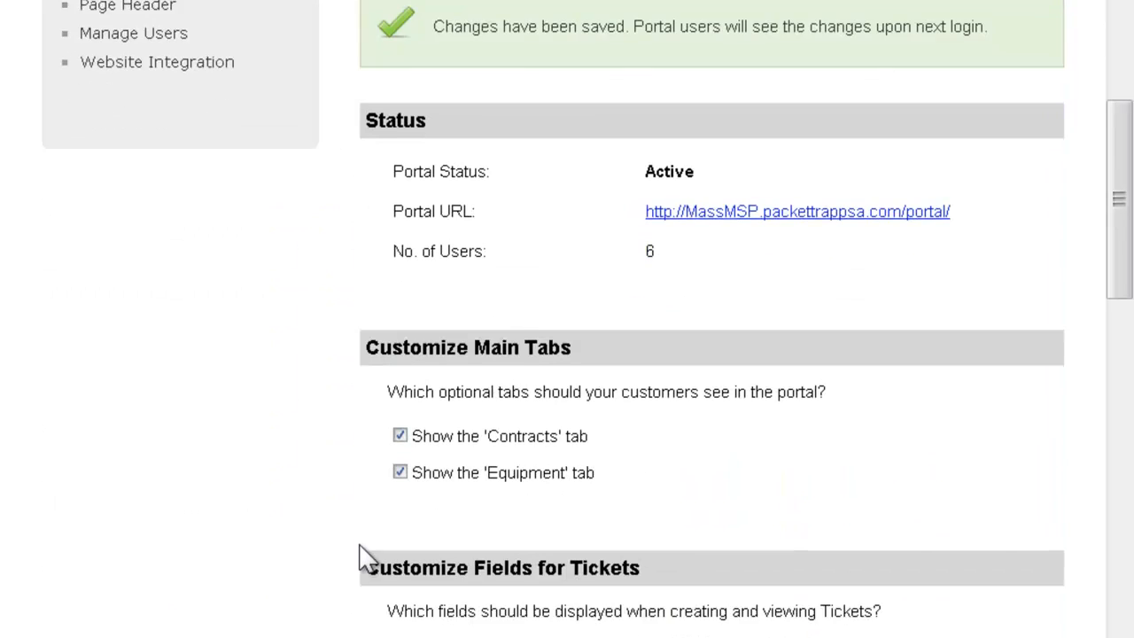
scroll(363, 558, down, 2)
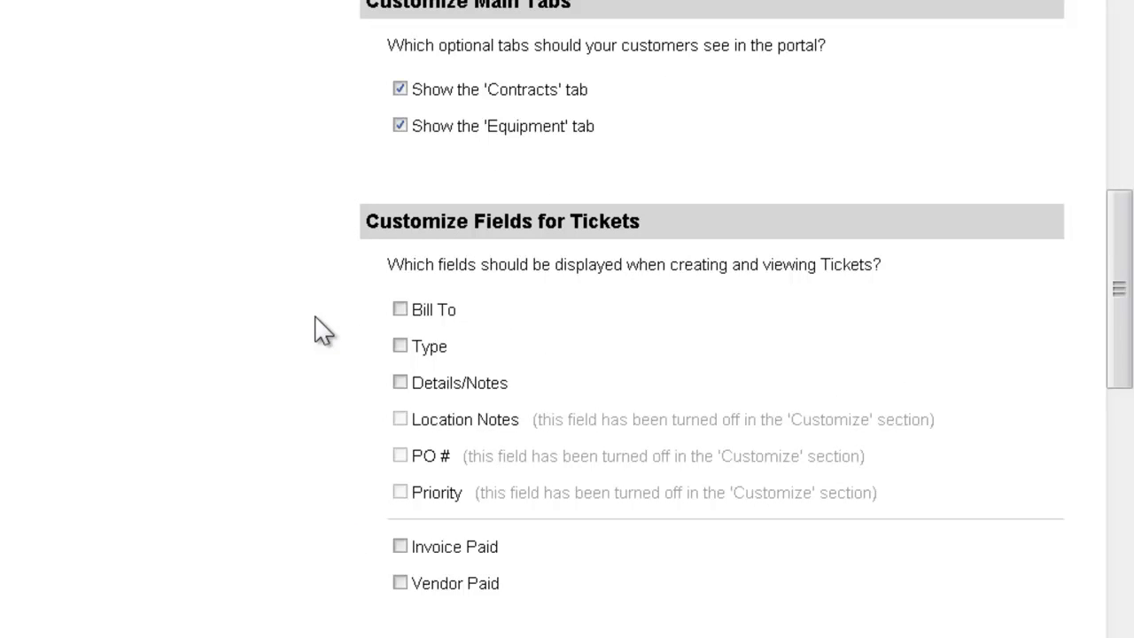
click(400, 547)
click(402, 346)
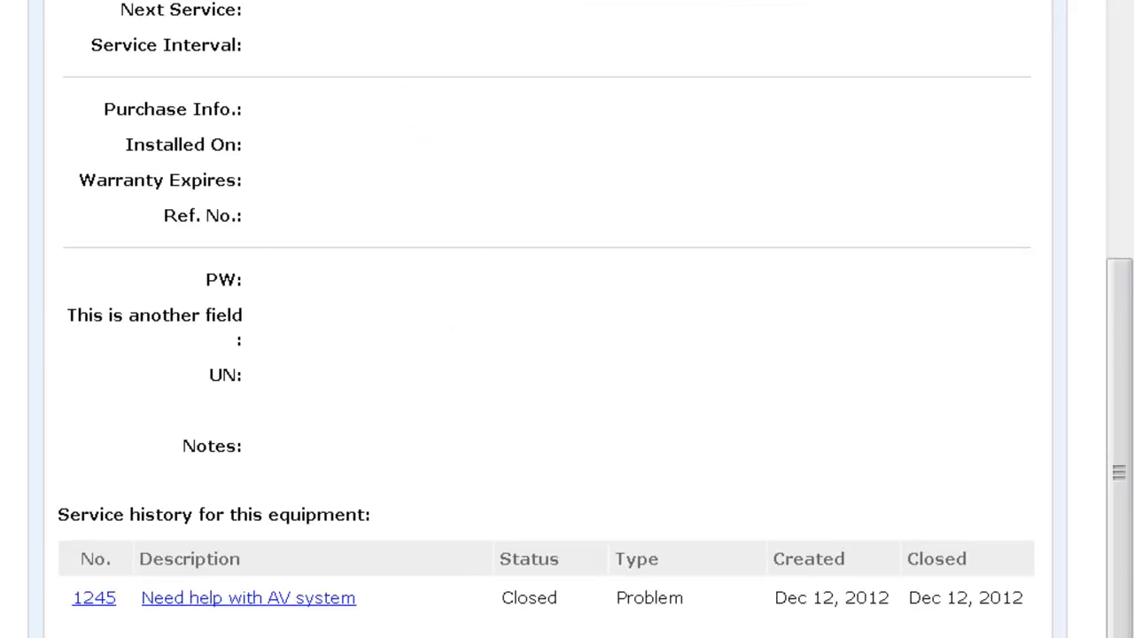
In the customer portal, examine the fields shown on the Dell laptop spilled-water ticket and on a blank new ticket form.
scroll(142, 456, up, 5)
scroll(142, 455, up, 2)
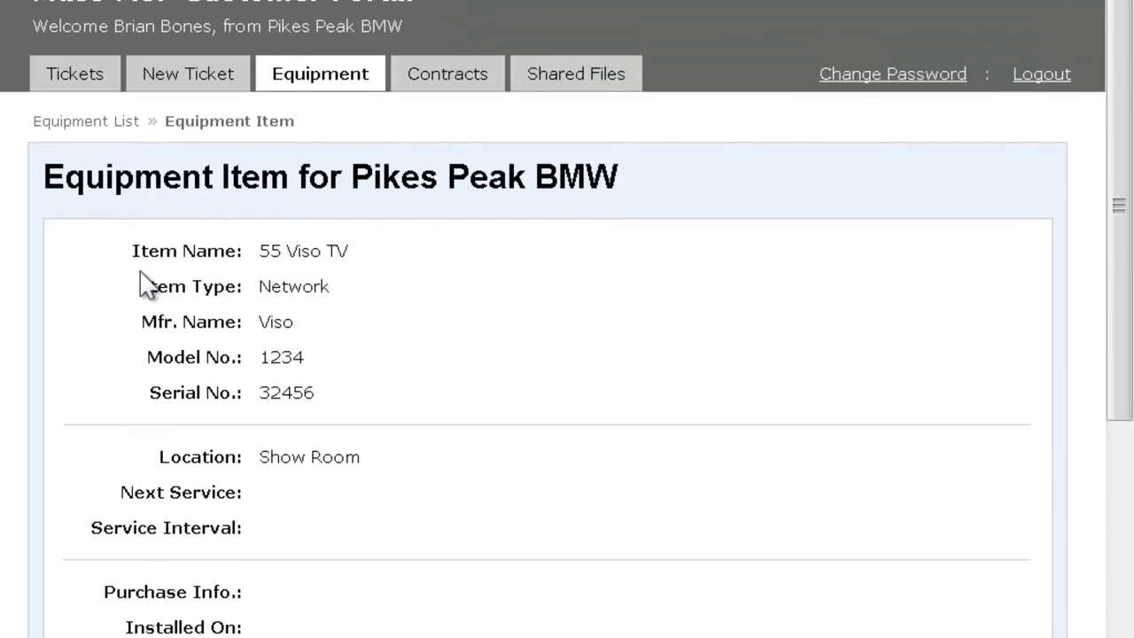
click(73, 89)
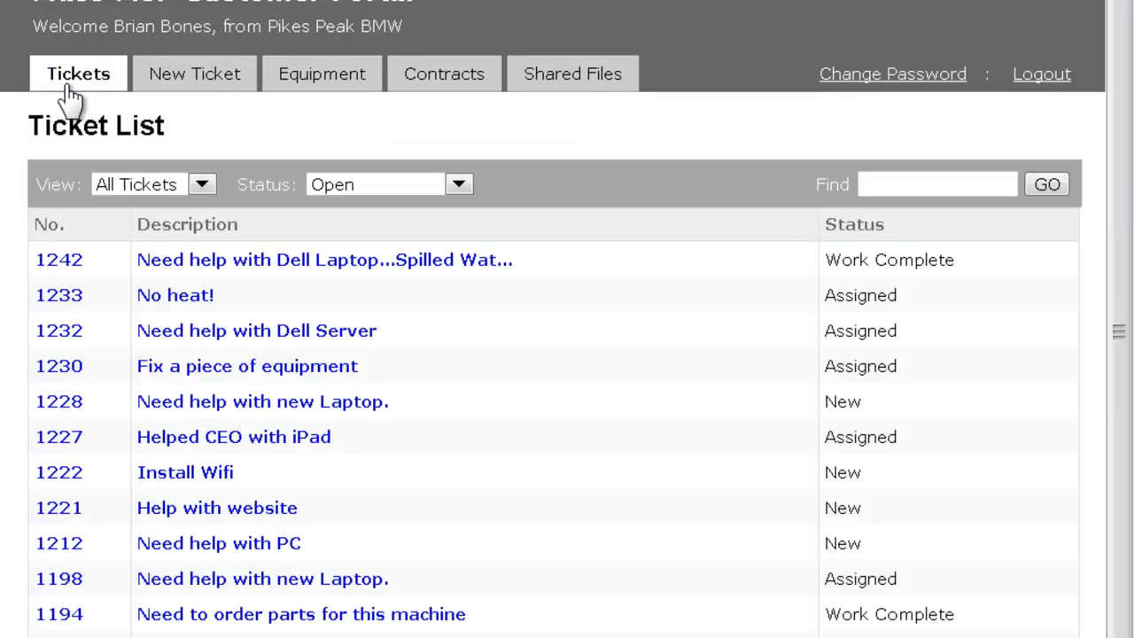
click(62, 262)
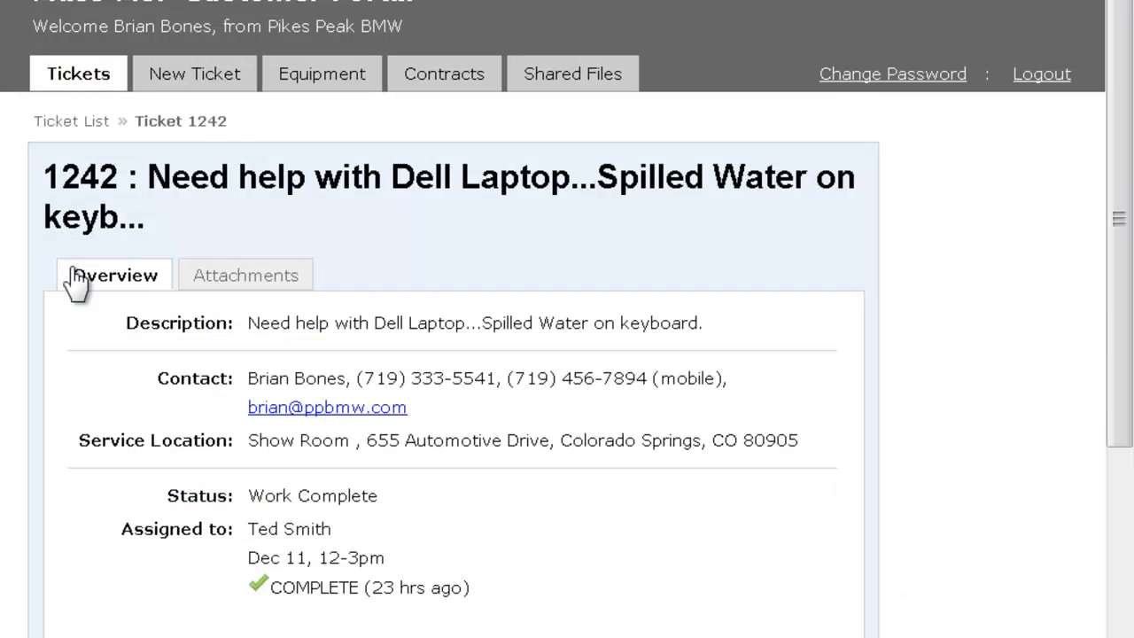
scroll(82, 297, down, 3)
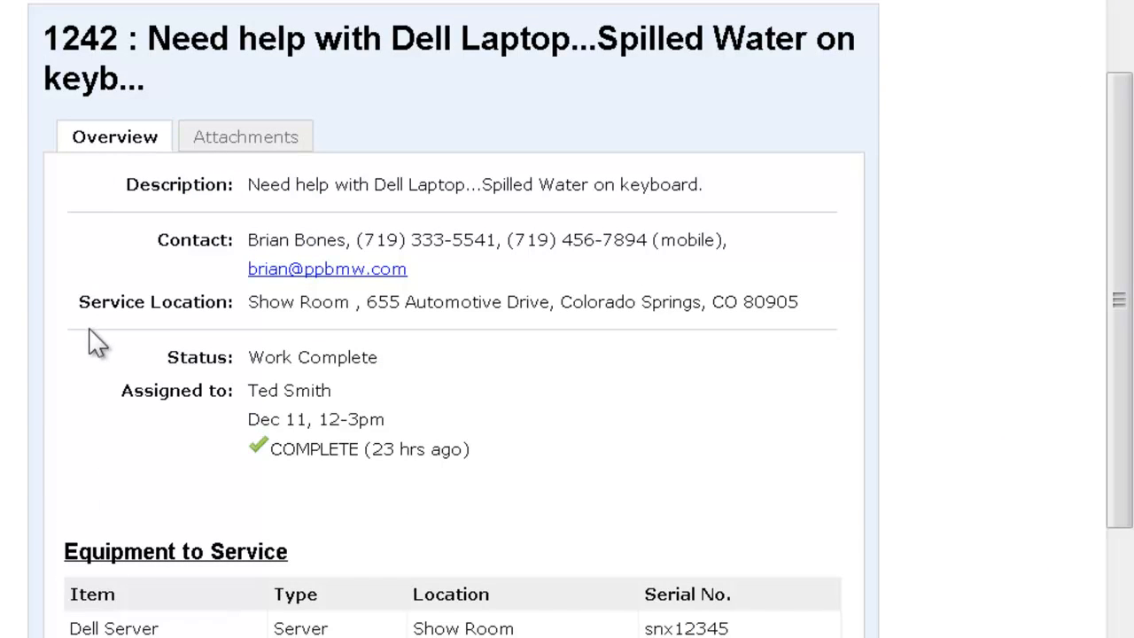
scroll(93, 336, up, 2)
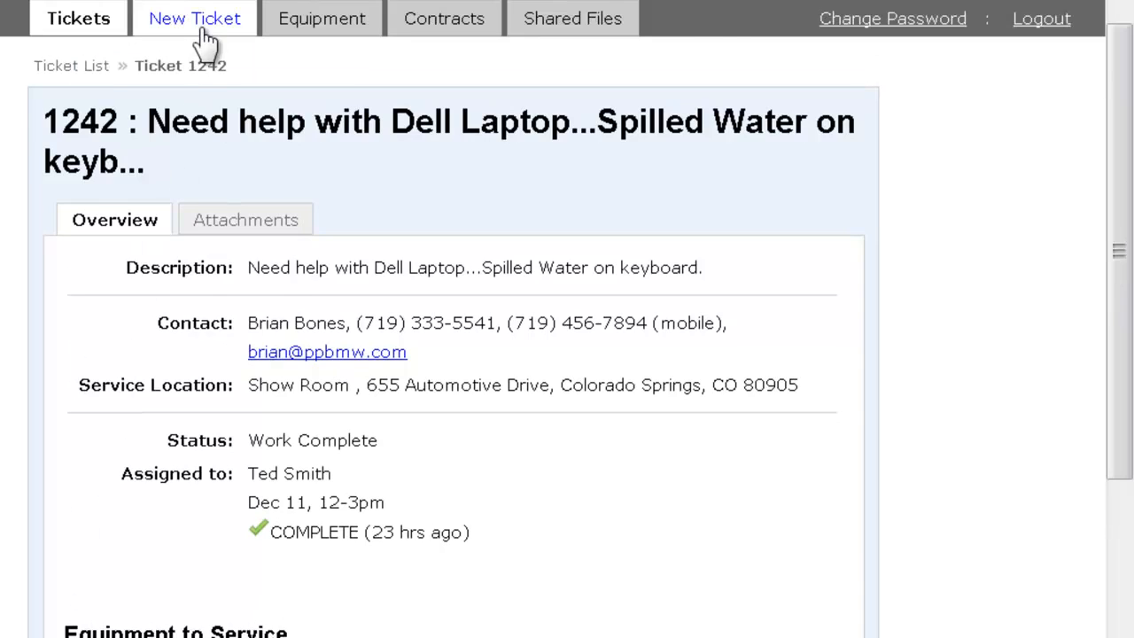
click(202, 36)
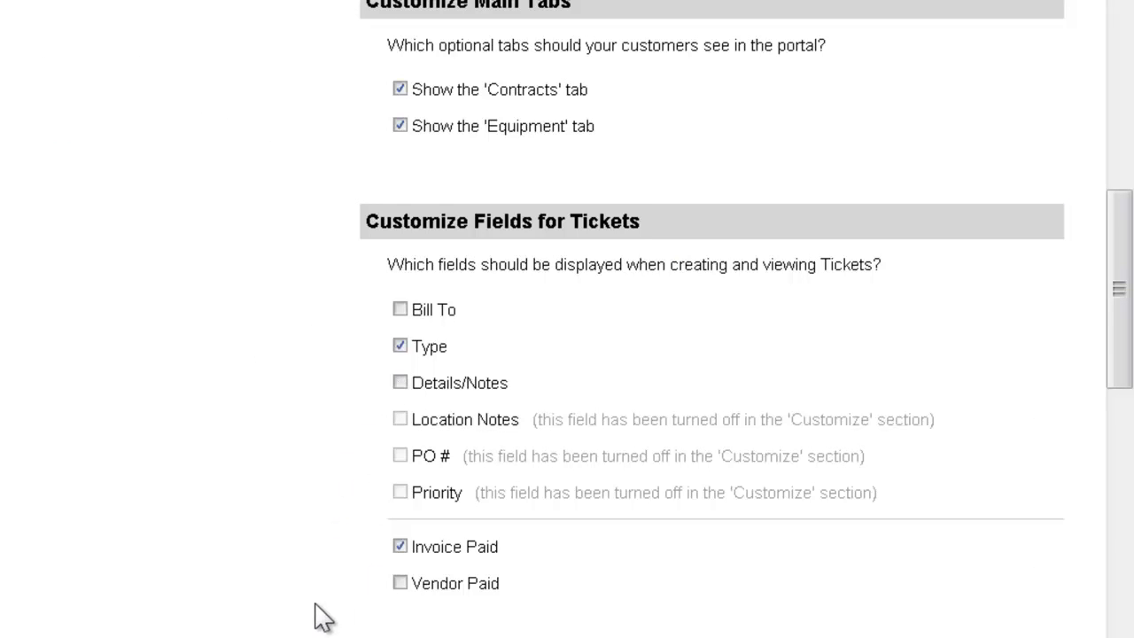
Save the changed ticket field settings for the customer portal.
scroll(321, 610, down, 10)
scroll(567, 355, down, 5)
click(397, 614)
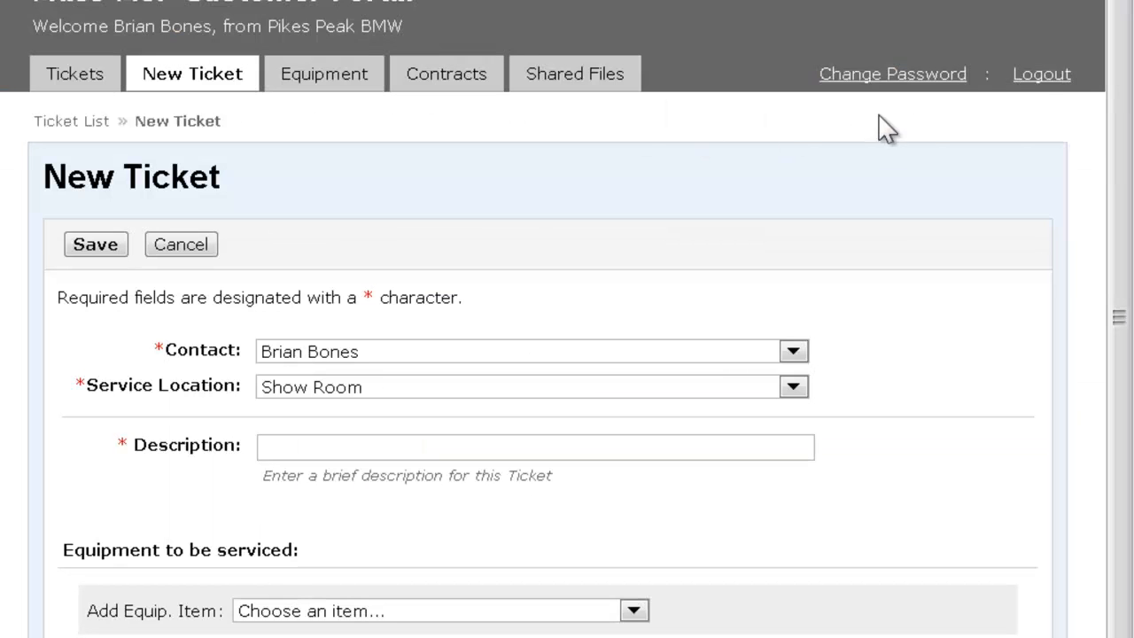
Log out of the customer portal, log back in and open a new ticket form.
click(1042, 74)
click(259, 329)
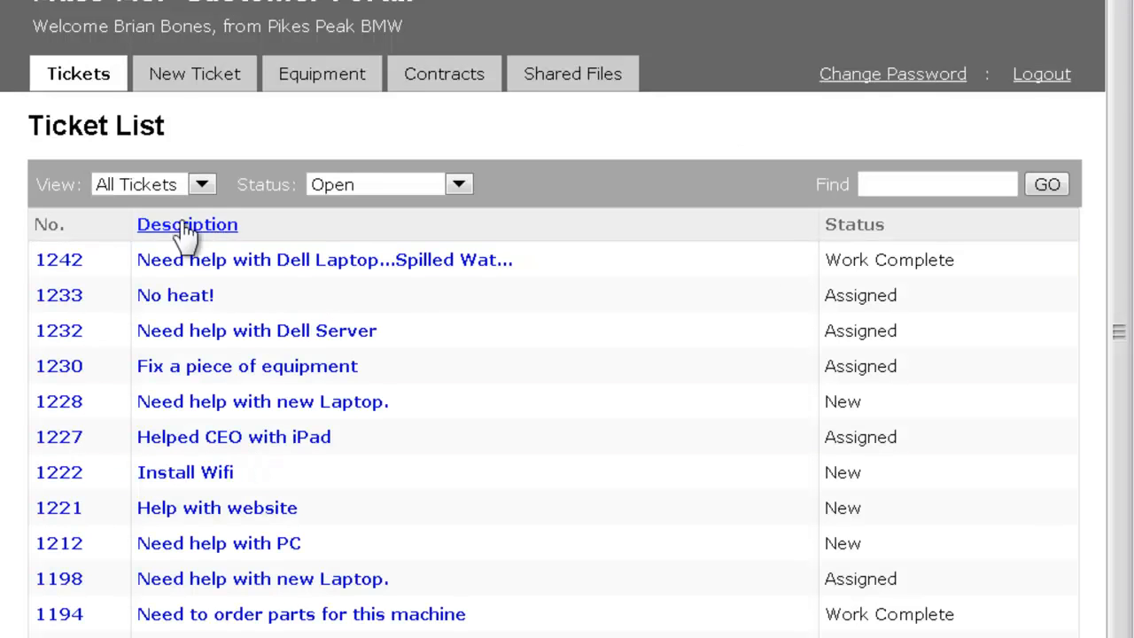
click(188, 85)
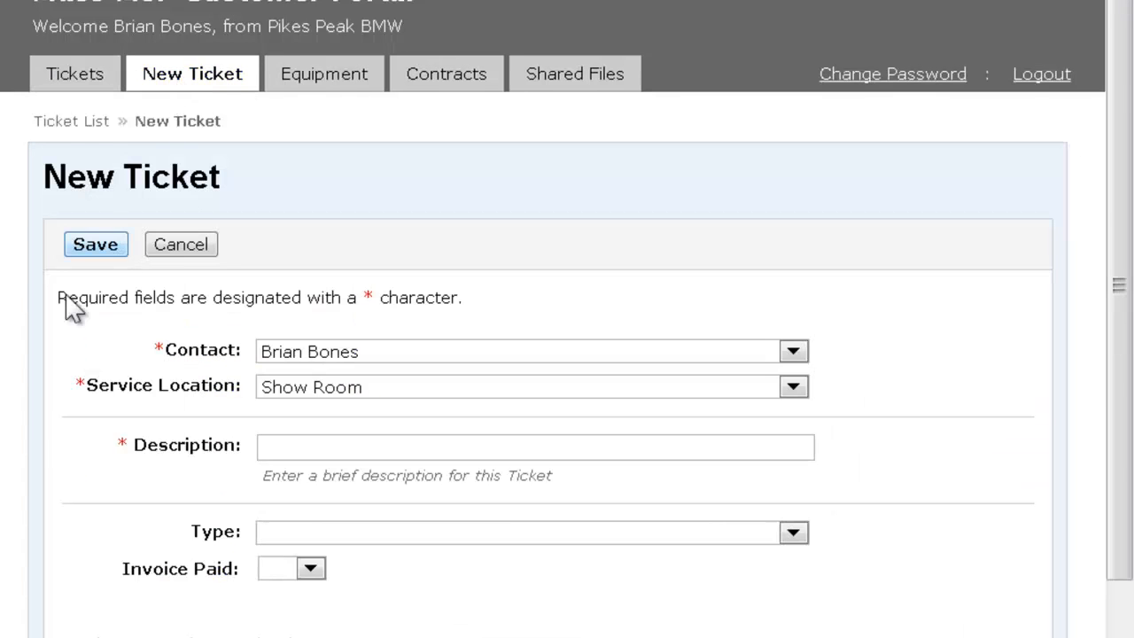
Check the choices offered by the Type and Invoice Paid fields on the new ticket form without selecting any.
click(390, 532)
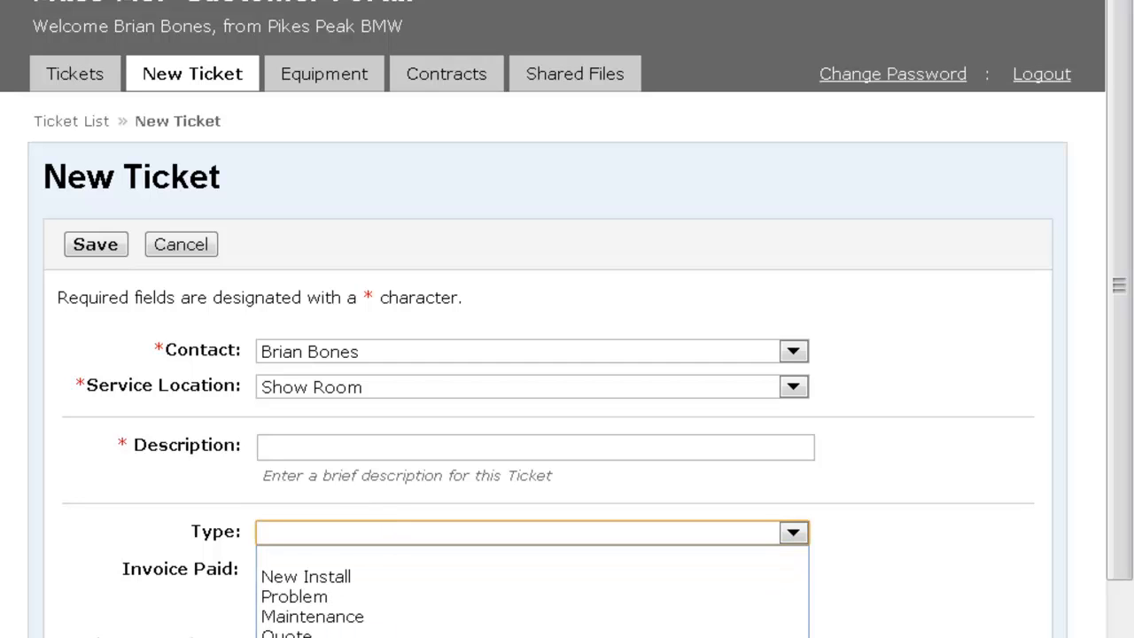
click(425, 605)
click(293, 572)
click(104, 517)
Open the Dell laptop spilled-water ticket and locate the Type and Invoice Paid fields in its overview.
click(56, 81)
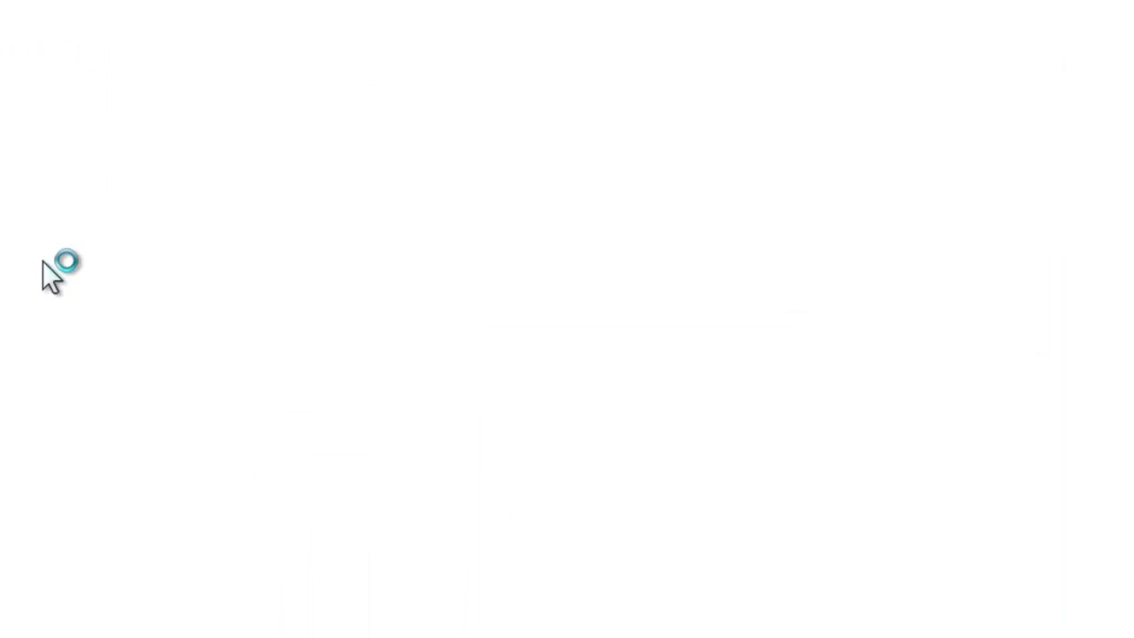
click(71, 266)
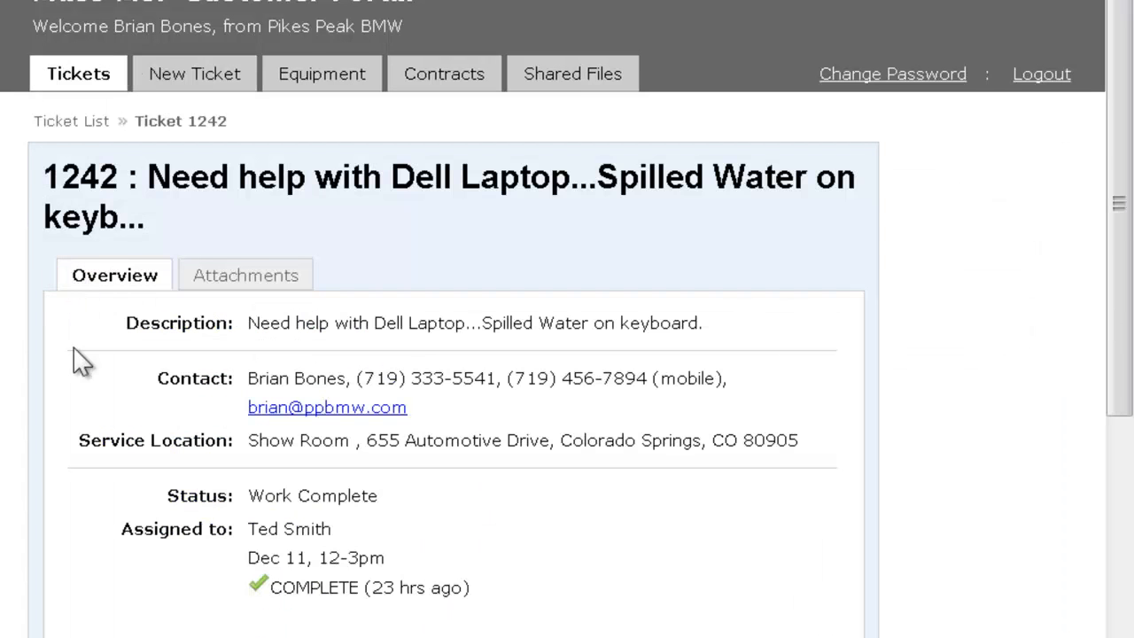
scroll(83, 450, down, 1)
scroll(93, 451, down, 1)
drag(172, 558, 235, 559)
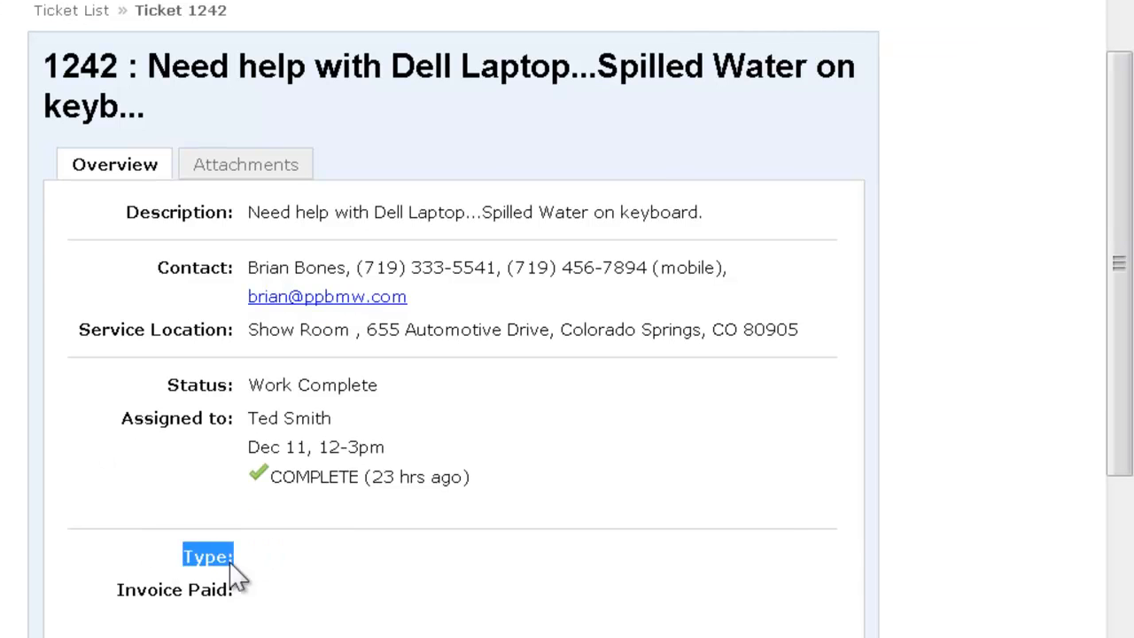
click(149, 601)
triple_click(149, 601)
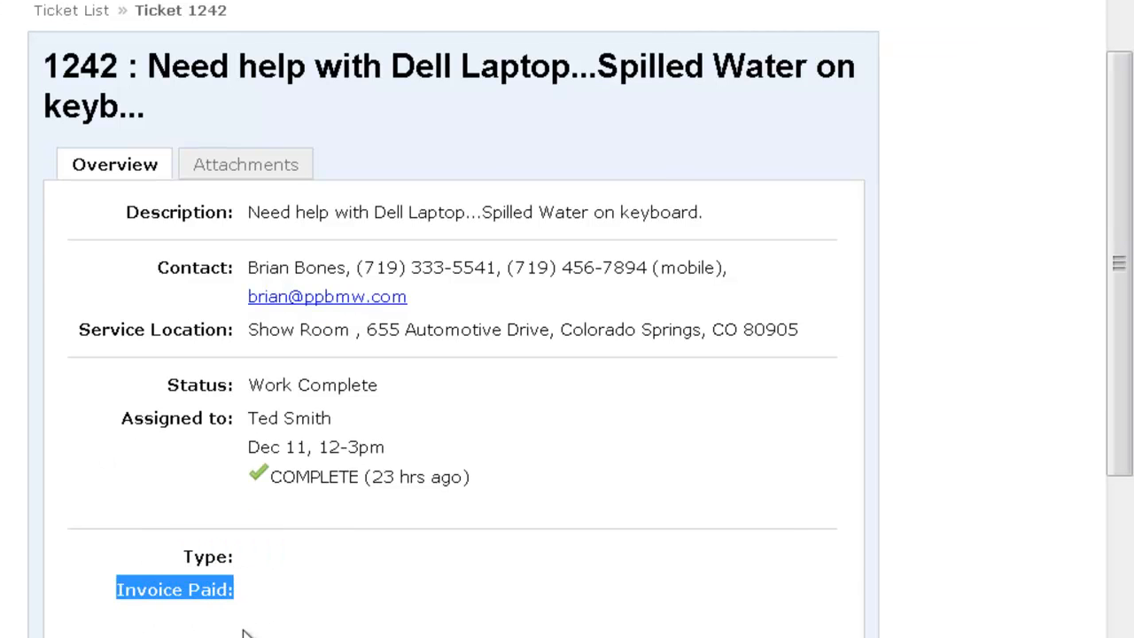
Enable the Billing, Log and Items tabs on service requests in the customer portal settings and save the changes.
scroll(245, 632, up, 1)
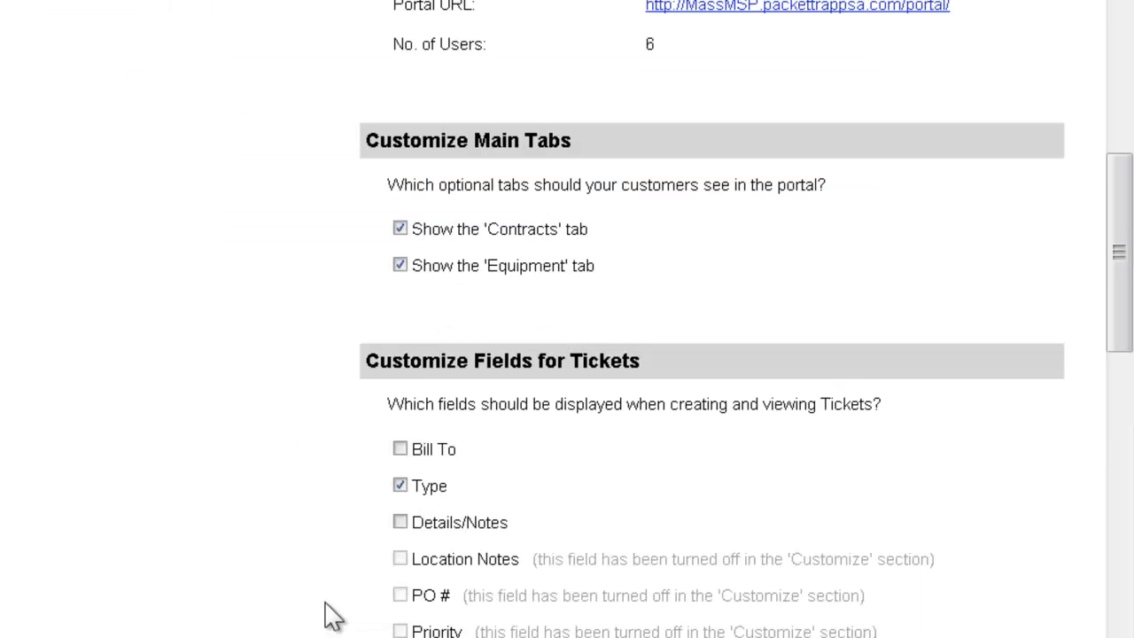
scroll(328, 618, down, 3)
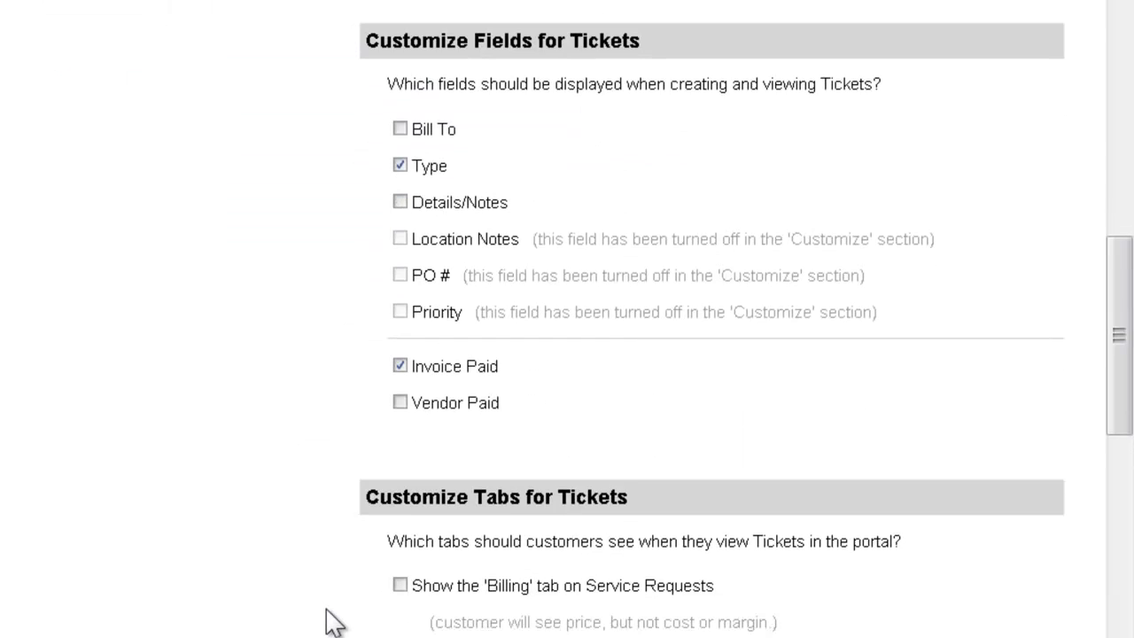
scroll(334, 623, down, 2)
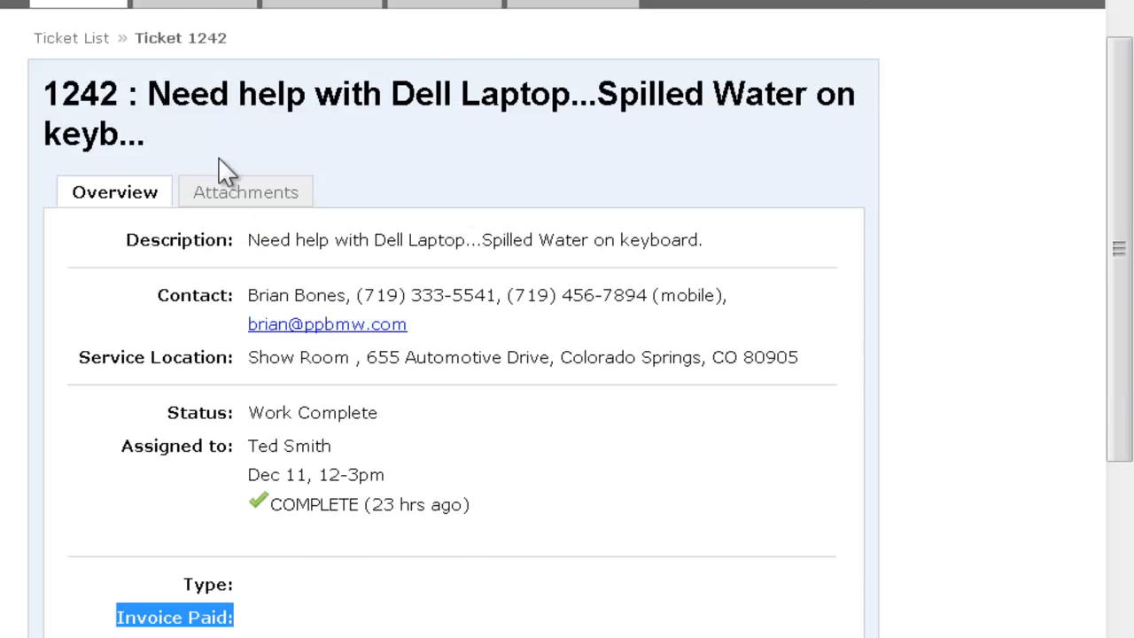
scroll(231, 173, up, 1)
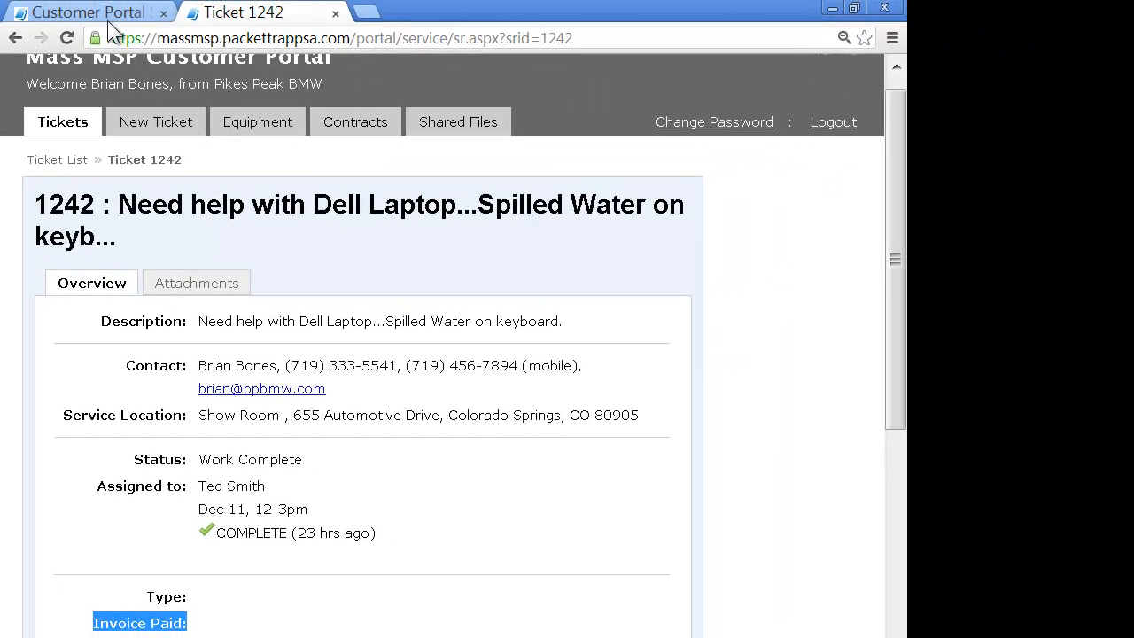
click(105, 16)
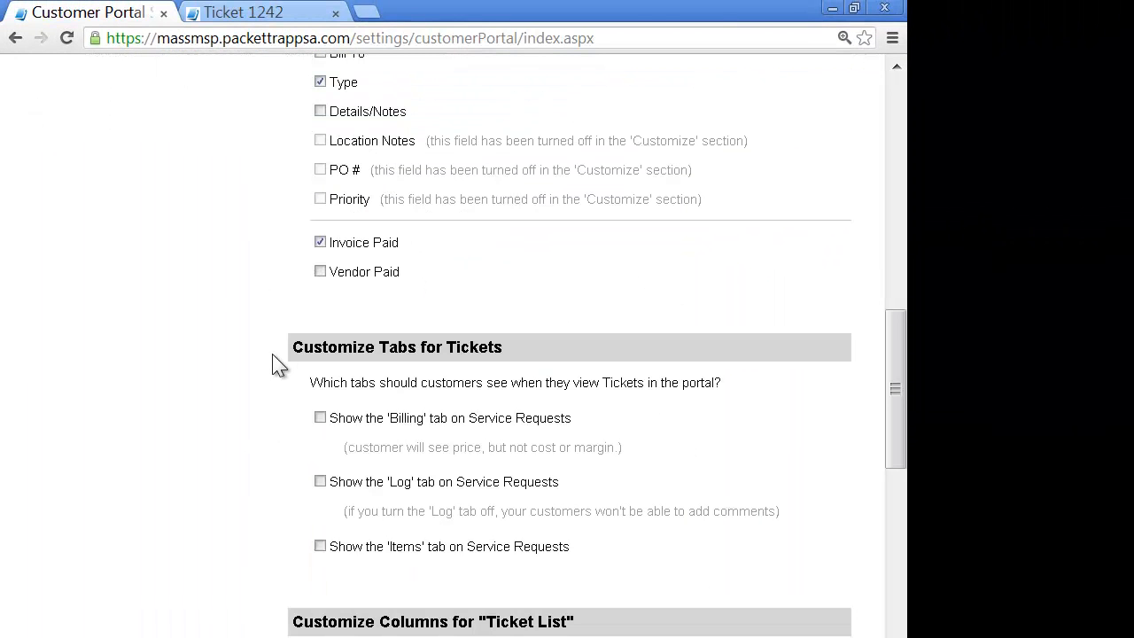
click(320, 421)
click(319, 483)
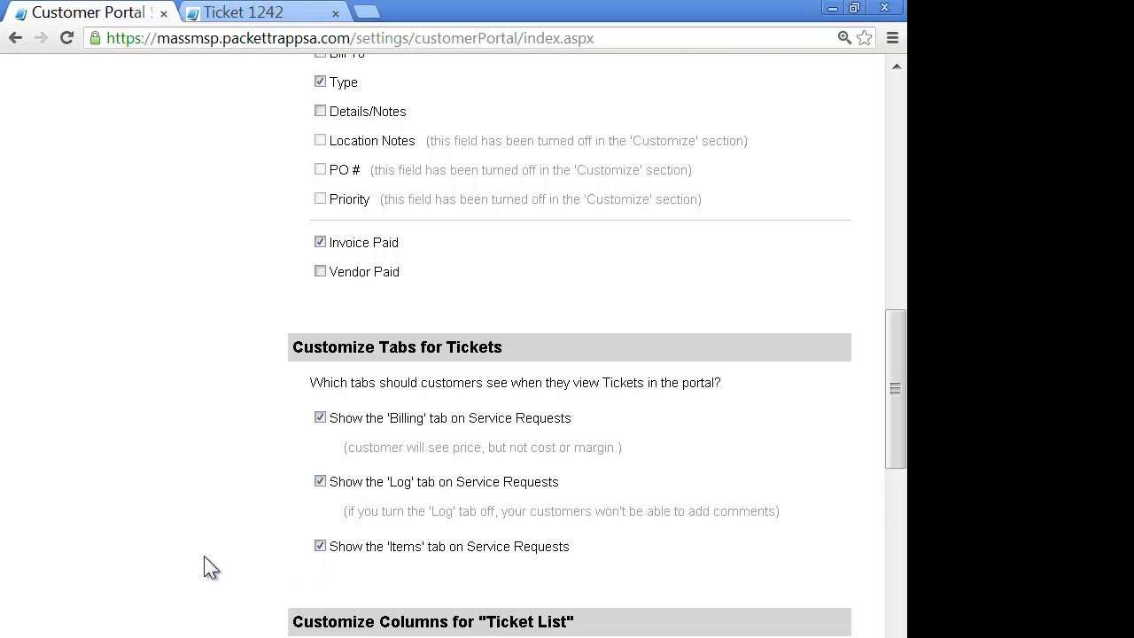
scroll(211, 567, down, 4)
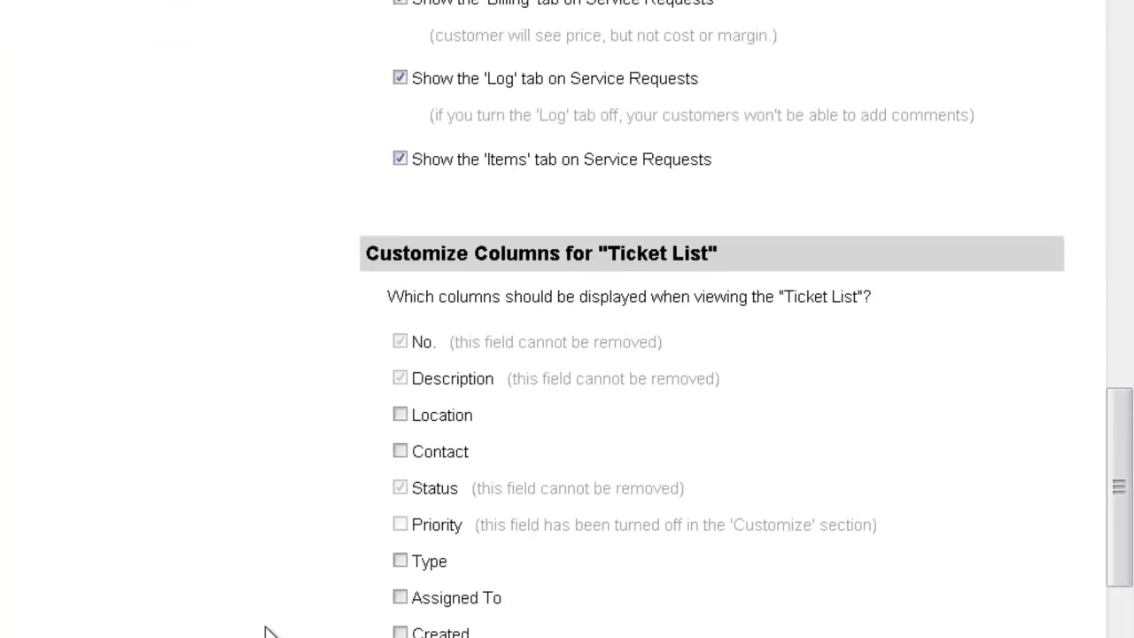
scroll(270, 631, down, 5)
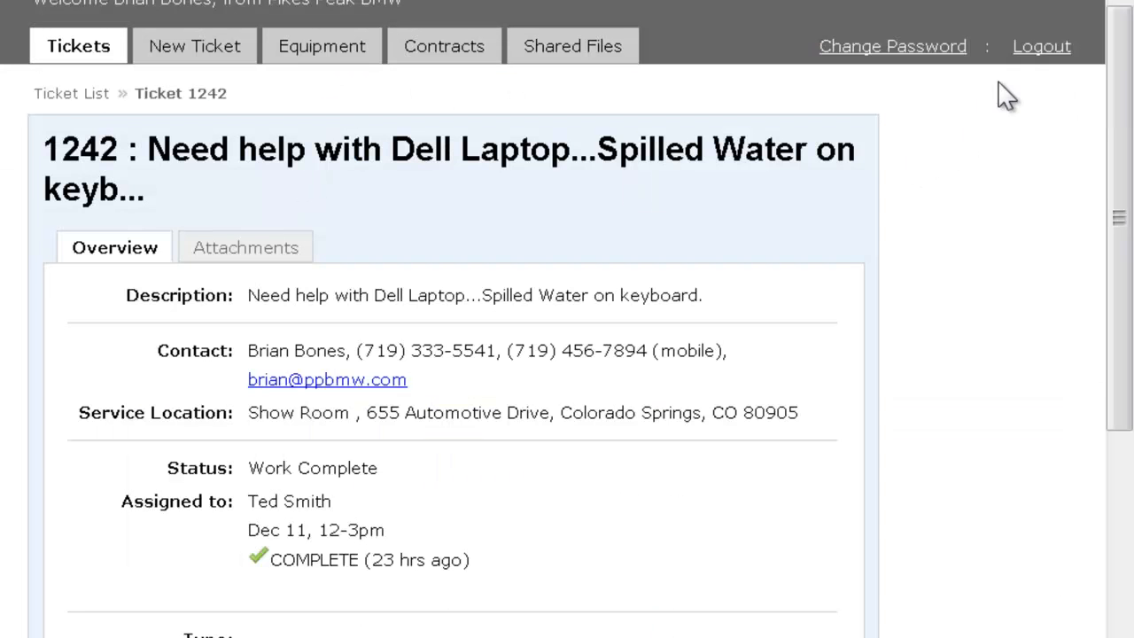
Log back in to the customer portal and review the Items, Billing, Attachments and Log sections of the Dell laptop spilled-water ticket.
click(1035, 52)
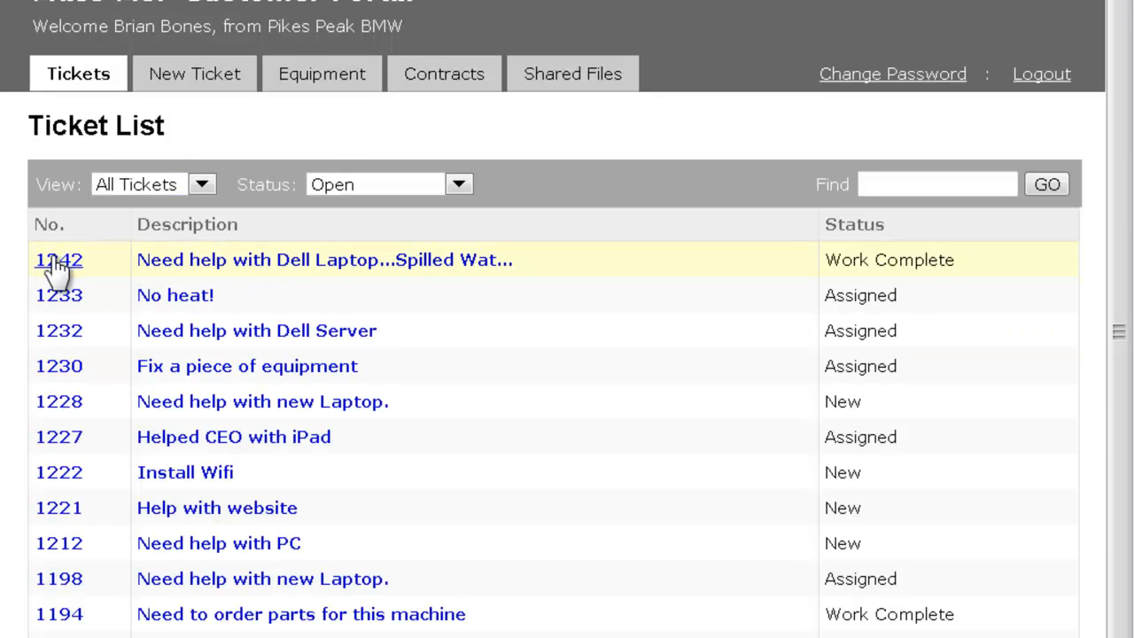
click(58, 262)
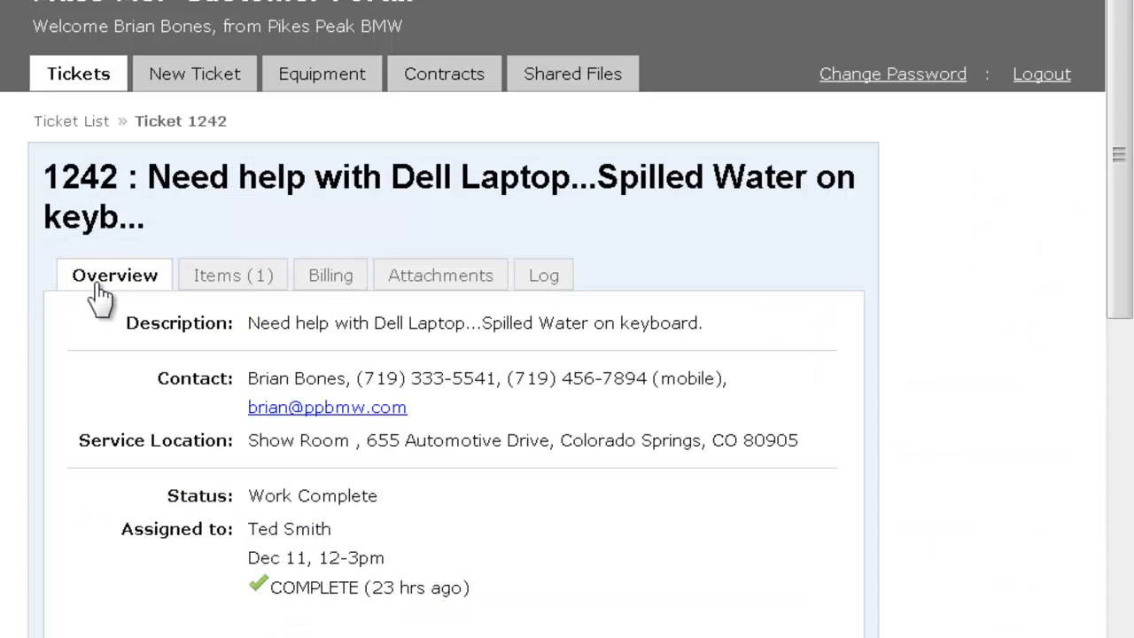
click(252, 281)
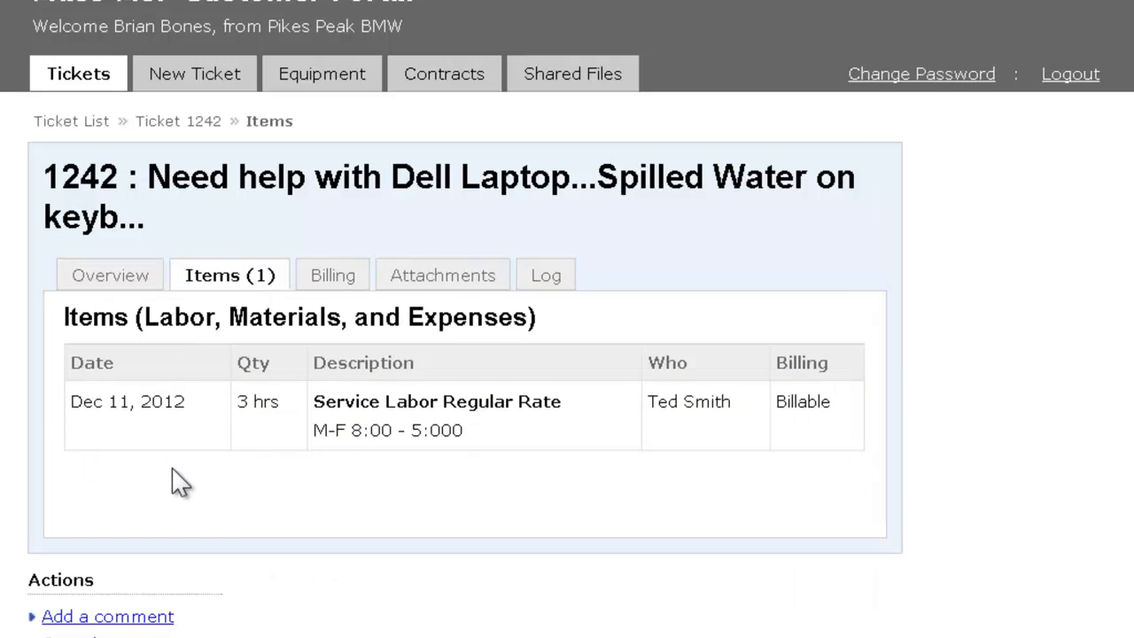
click(337, 279)
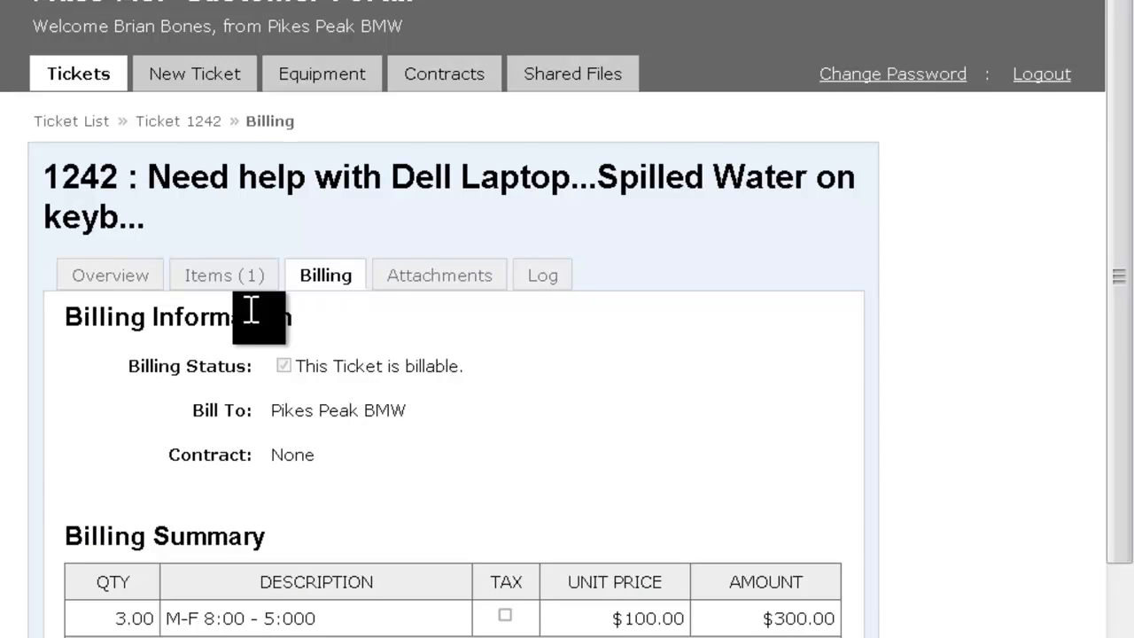
scroll(48, 487, down, 3)
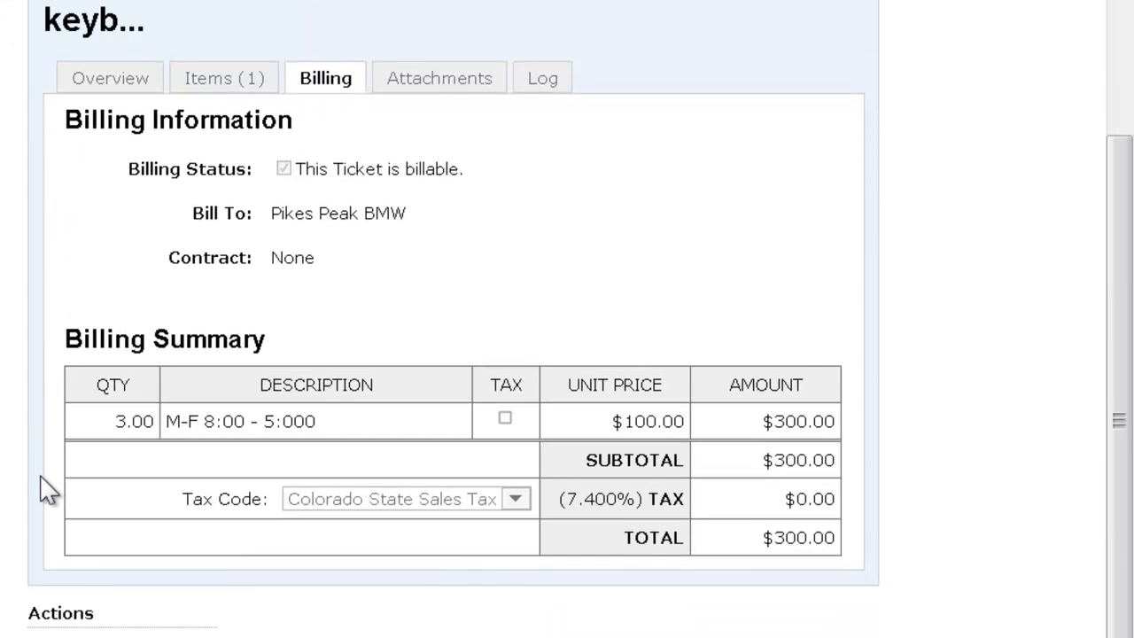
click(443, 82)
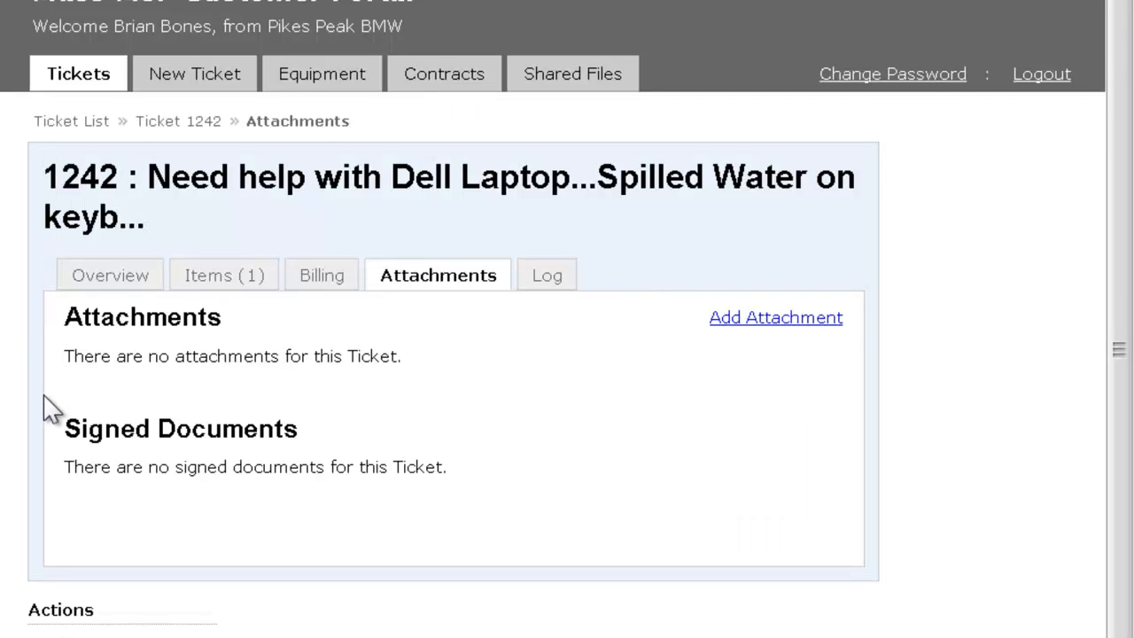
click(572, 278)
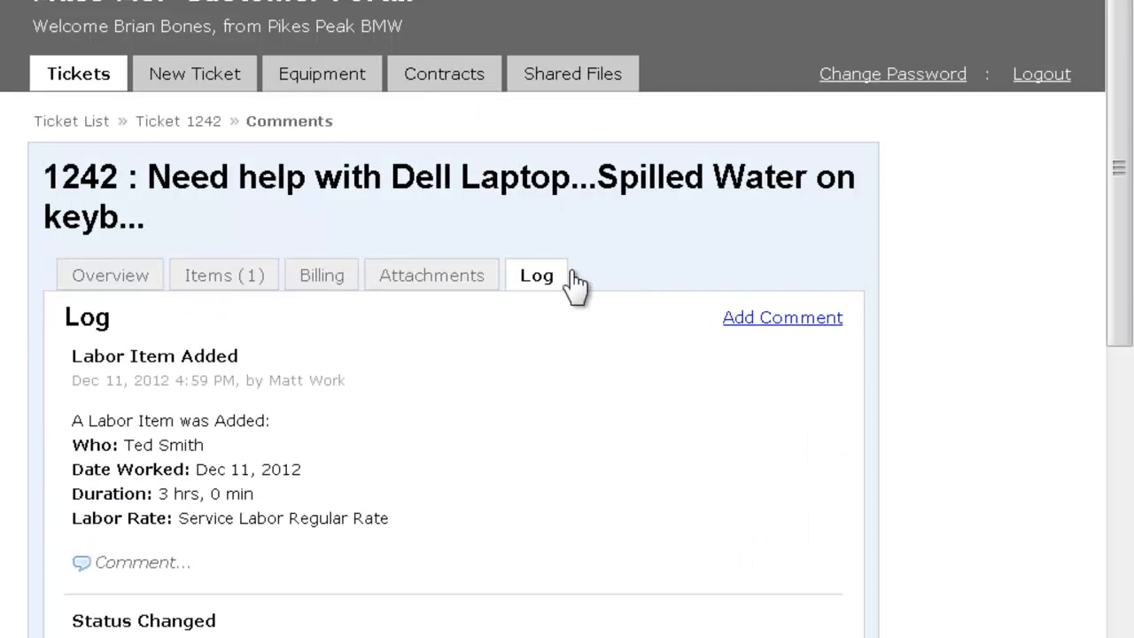
scroll(40, 494, down, 2)
scroll(39, 494, down, 3)
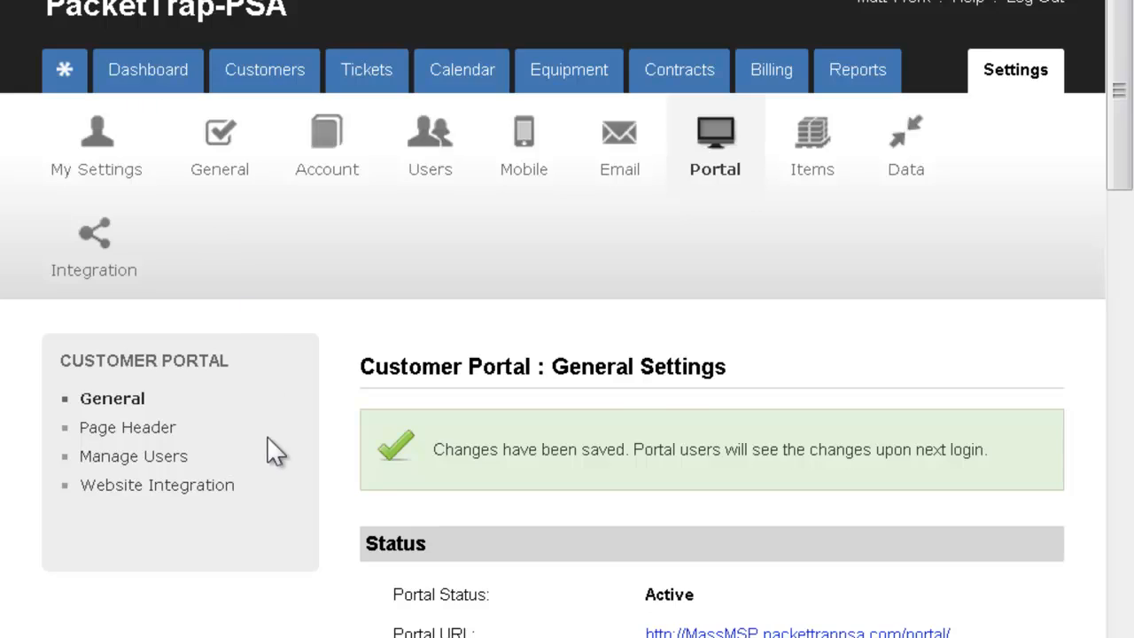
Locate the "Ticket List" column settings and open the ticket list in the customer portal for comparison.
scroll(271, 451, down, 9)
scroll(286, 527, down, 9)
scroll(285, 529, down, 7)
scroll(286, 532, up, 2)
scroll(285, 530, up, 1)
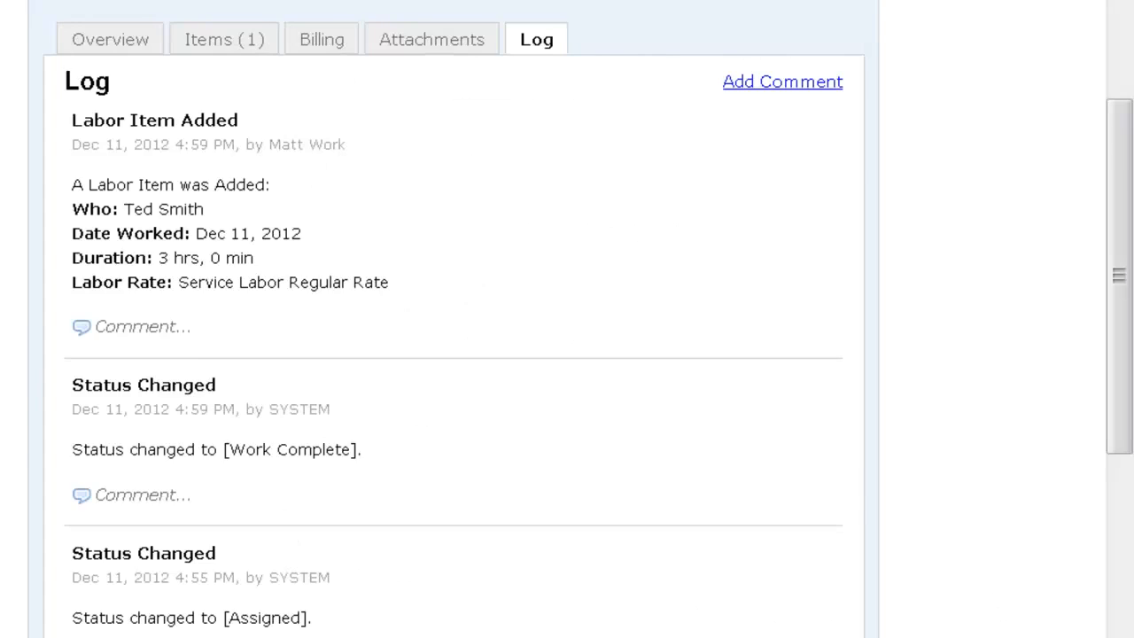
scroll(316, 43, up, 3)
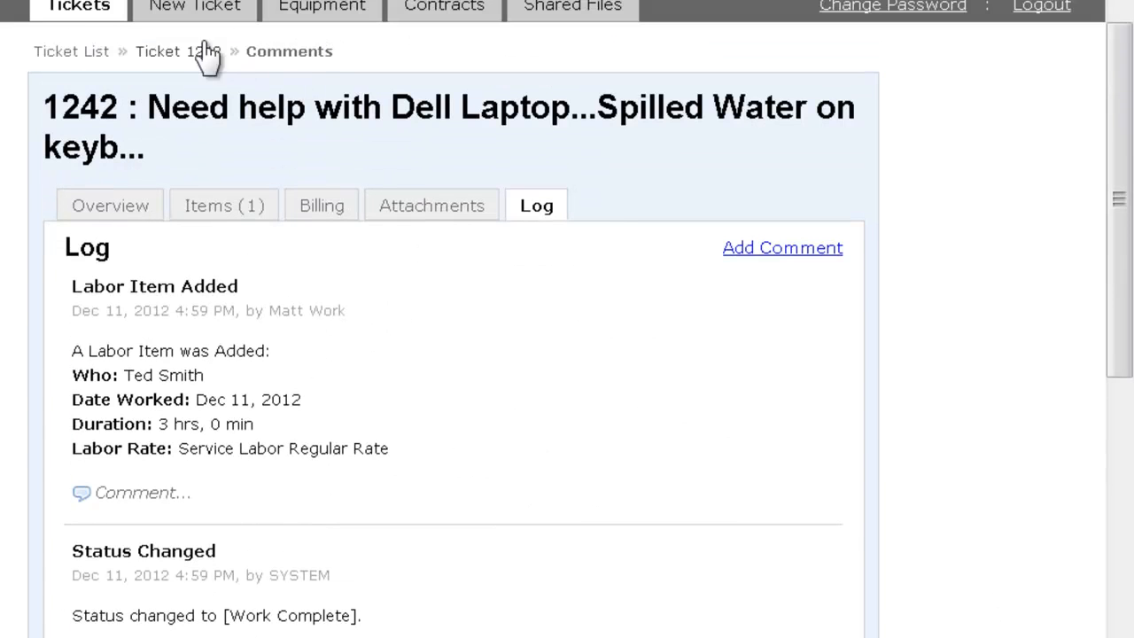
click(88, 9)
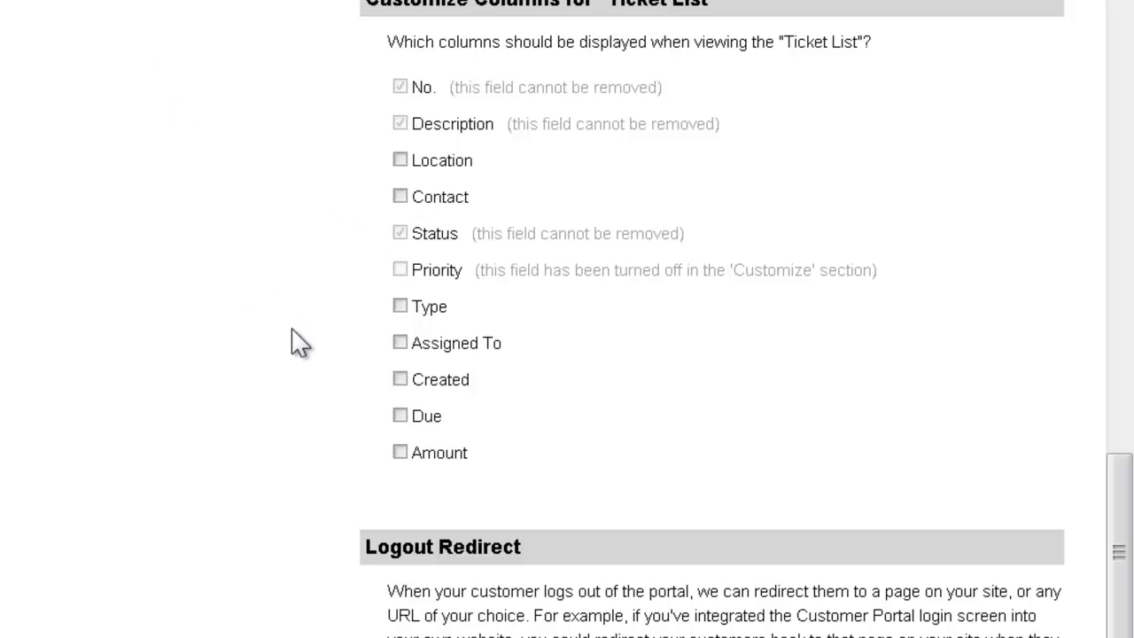
Add the Type and Assigned To columns to the portal's ticket list and save the settings.
click(399, 307)
click(400, 343)
scroll(263, 423, down, 3)
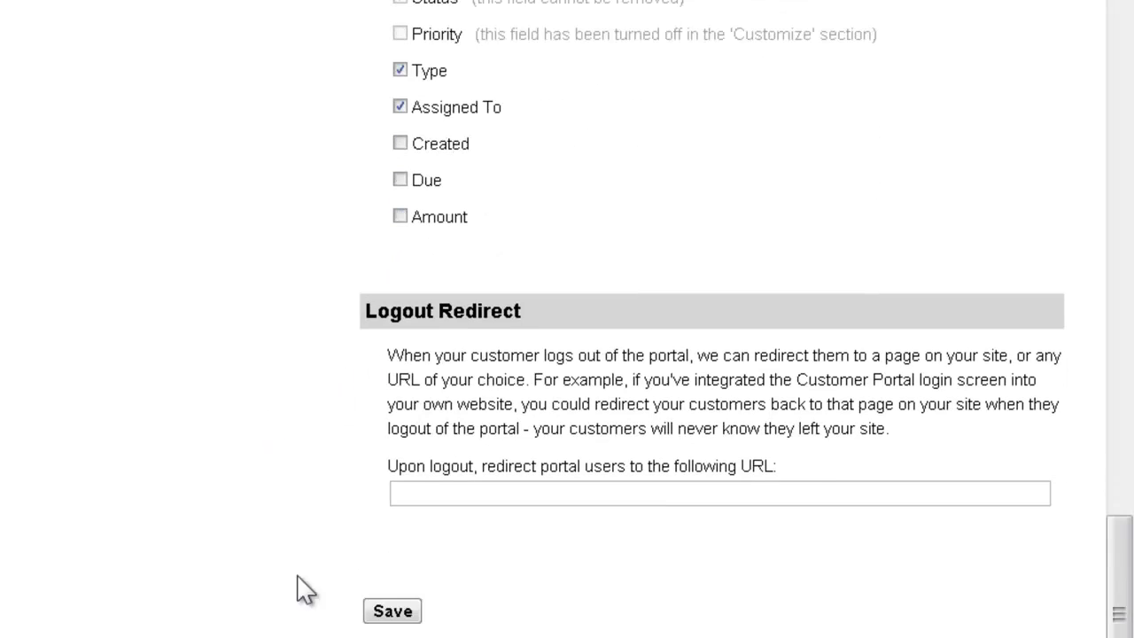
click(399, 613)
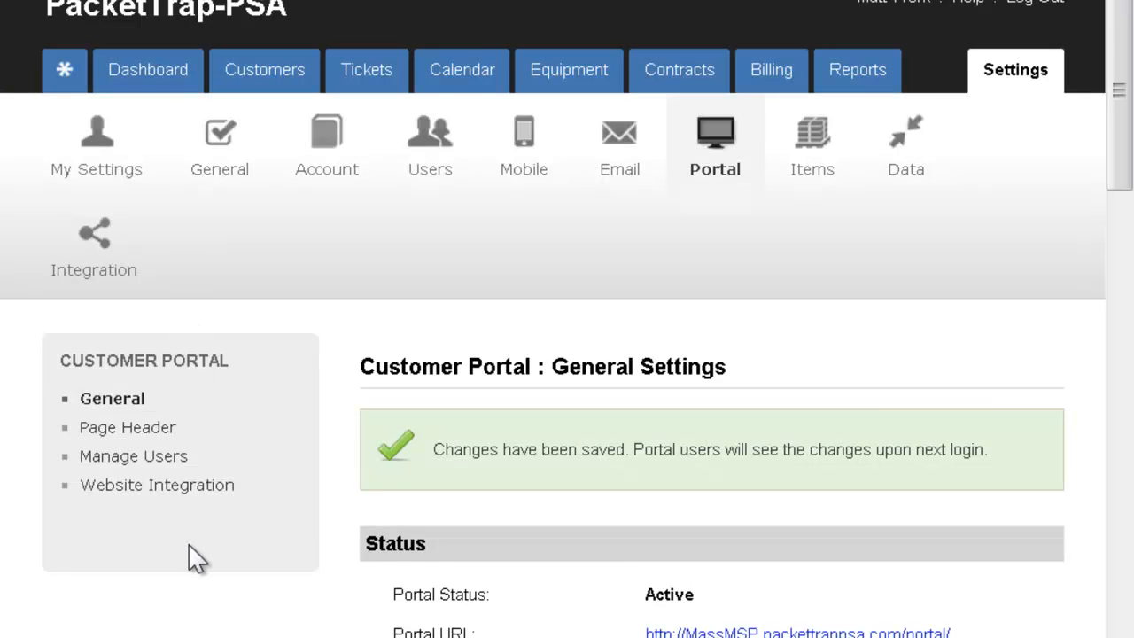
scroll(193, 556, down, 5)
scroll(193, 561, down, 10)
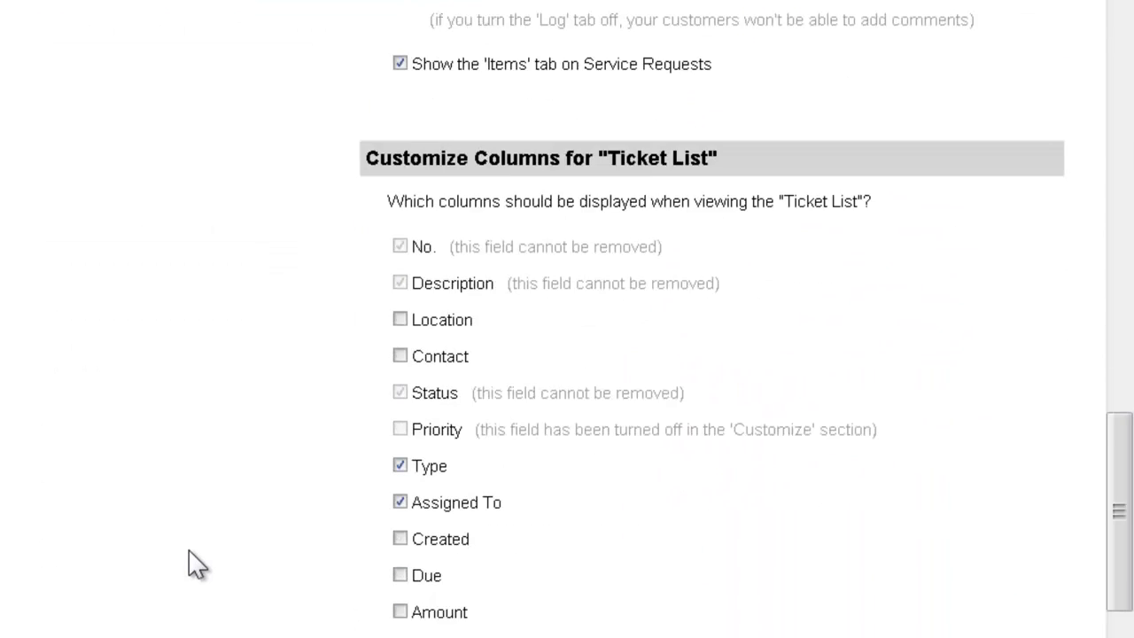
scroll(193, 561, down, 2)
click(443, 499)
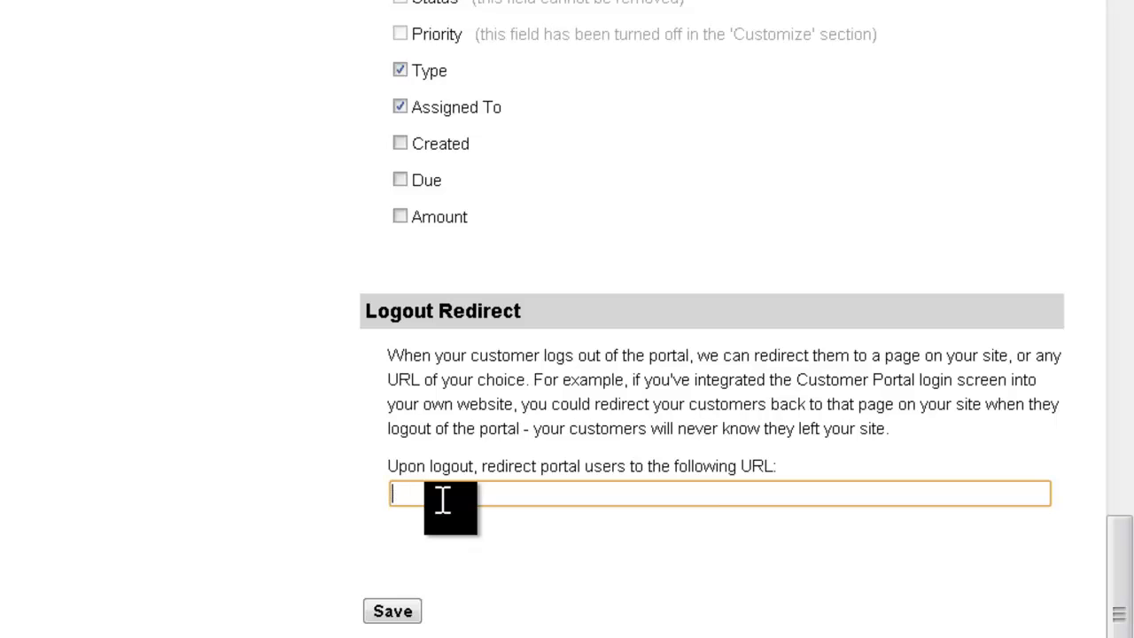
text(www)
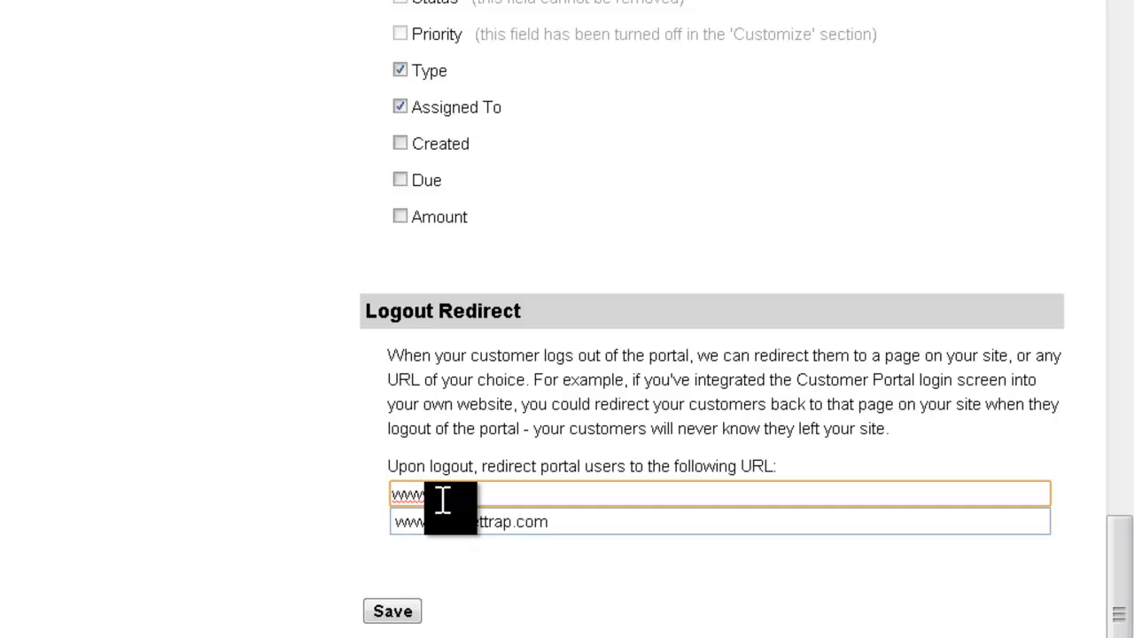
click(446, 522)
click(397, 612)
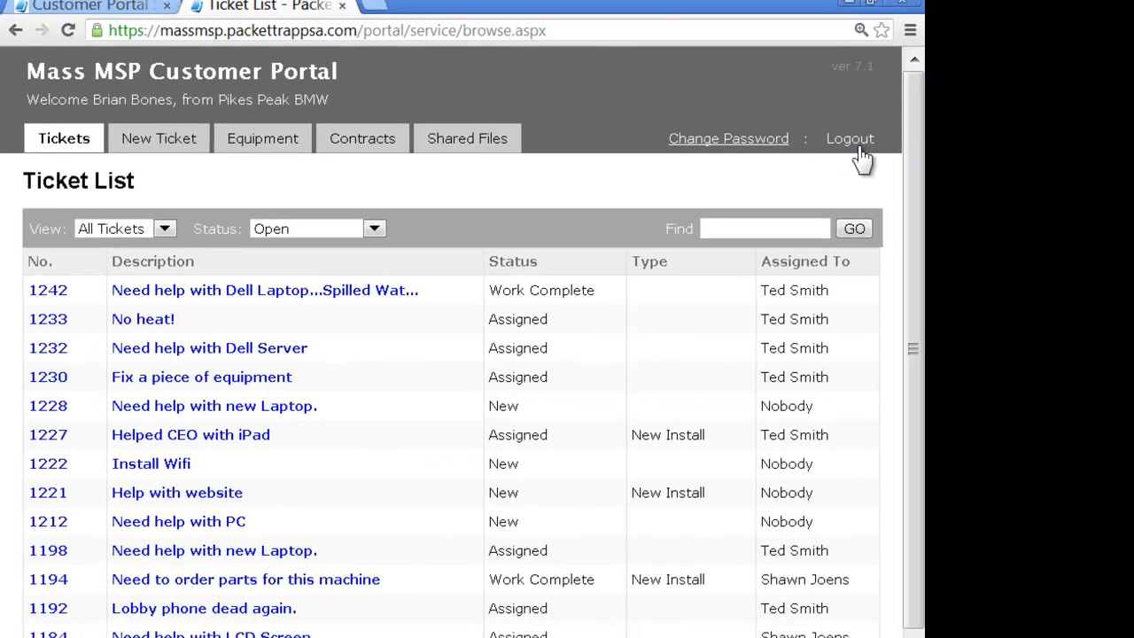
click(858, 151)
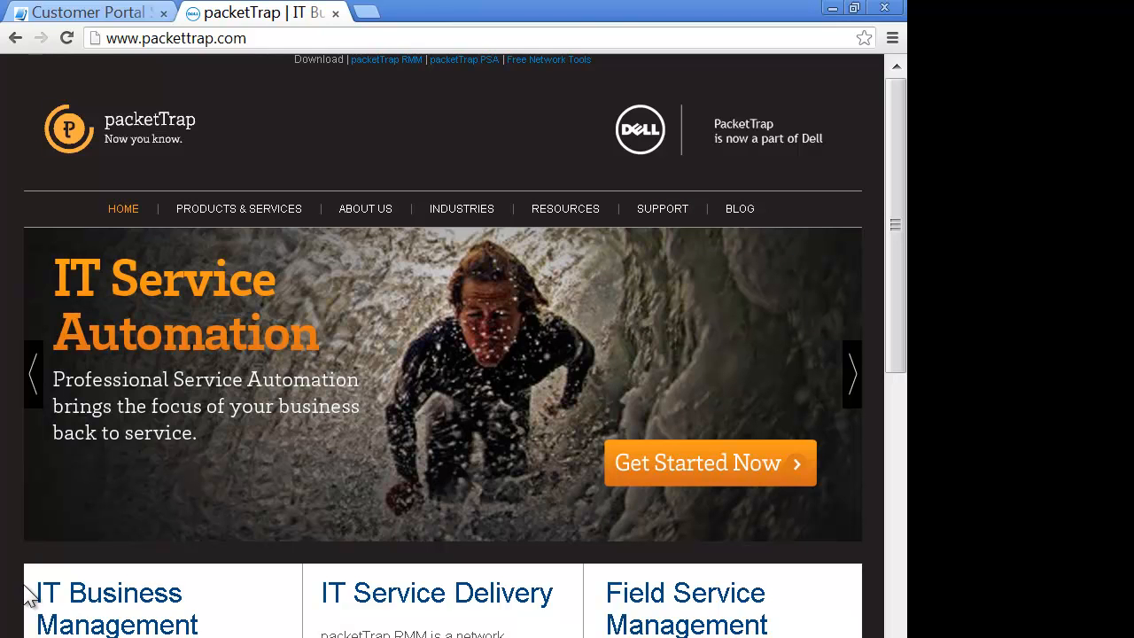
Open the customer portal's page header settings and set the login page layout to "Company name on left, text on right".
click(93, 14)
click(98, 427)
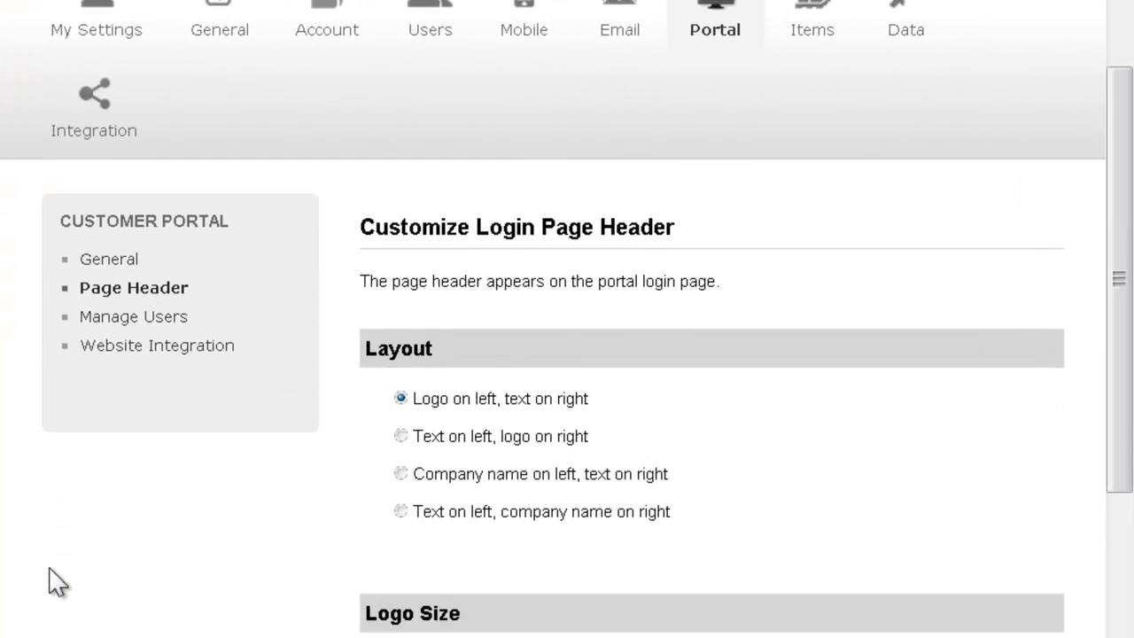
scroll(51, 582, down, 2)
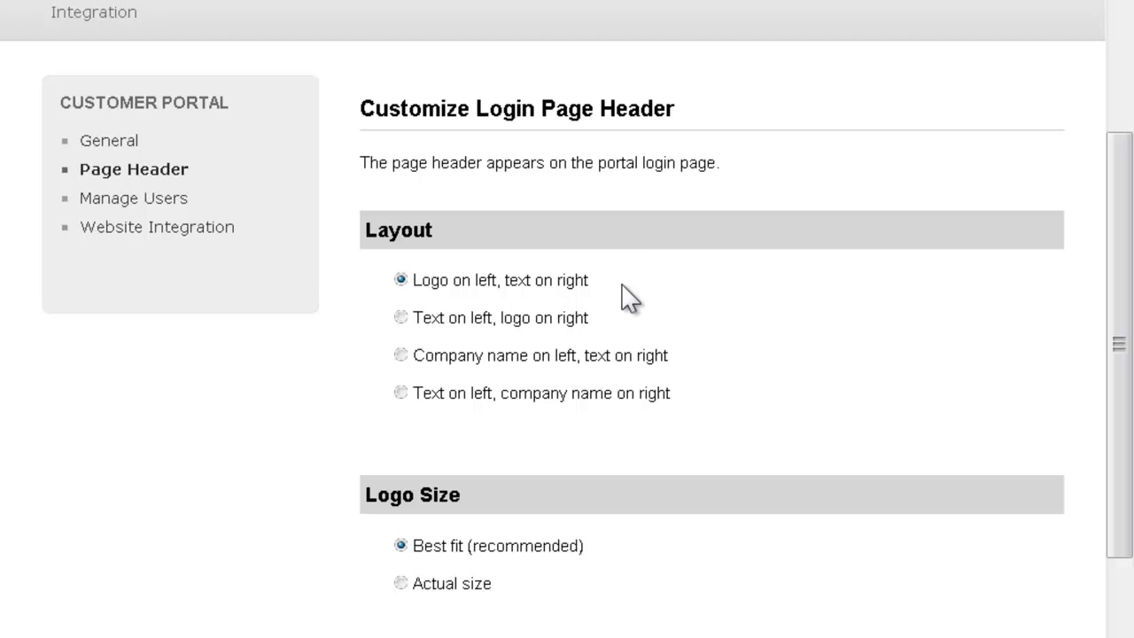
click(401, 356)
Enter "Thank for your business !" as the login page header text and save the changes.
scroll(316, 476, down, 3)
click(461, 505)
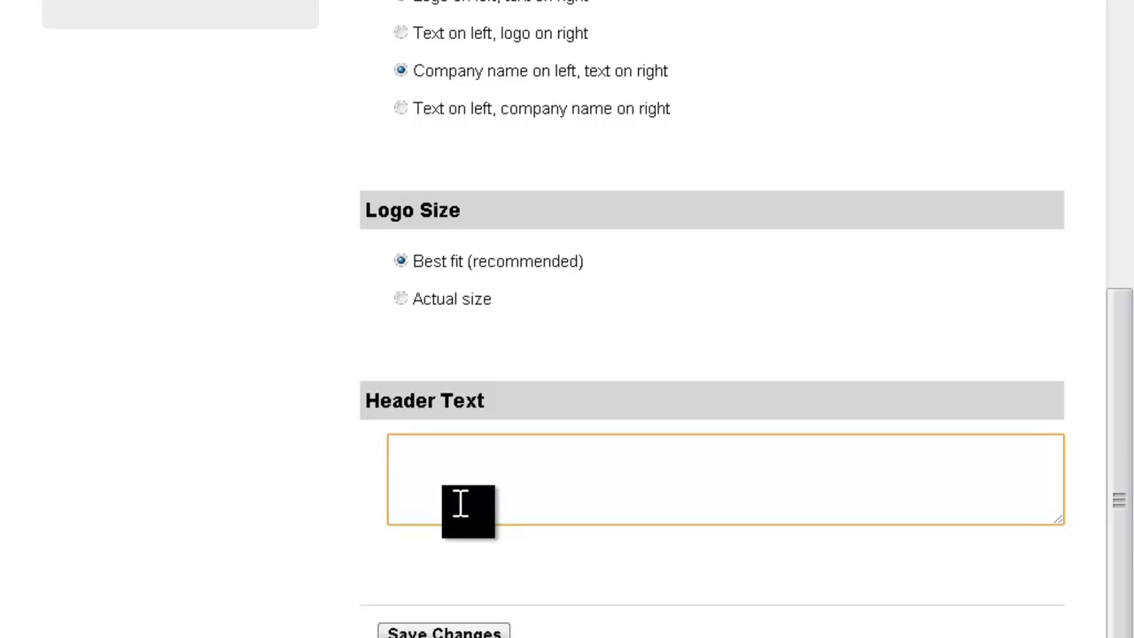
text(Thanks for your business)
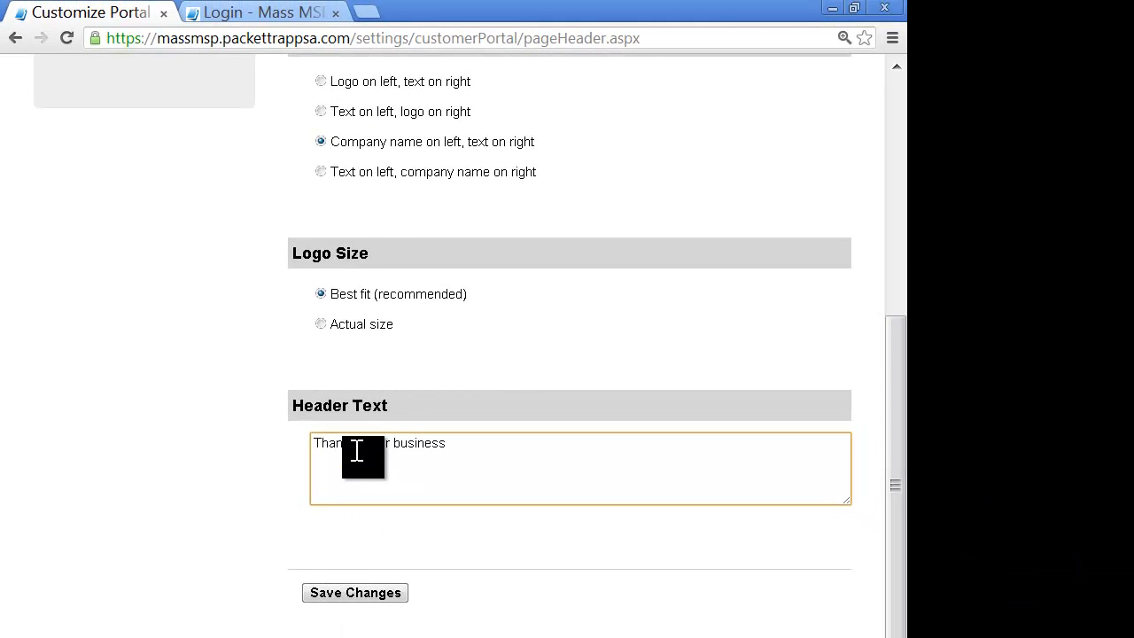
click(522, 453)
text(!)
click(372, 593)
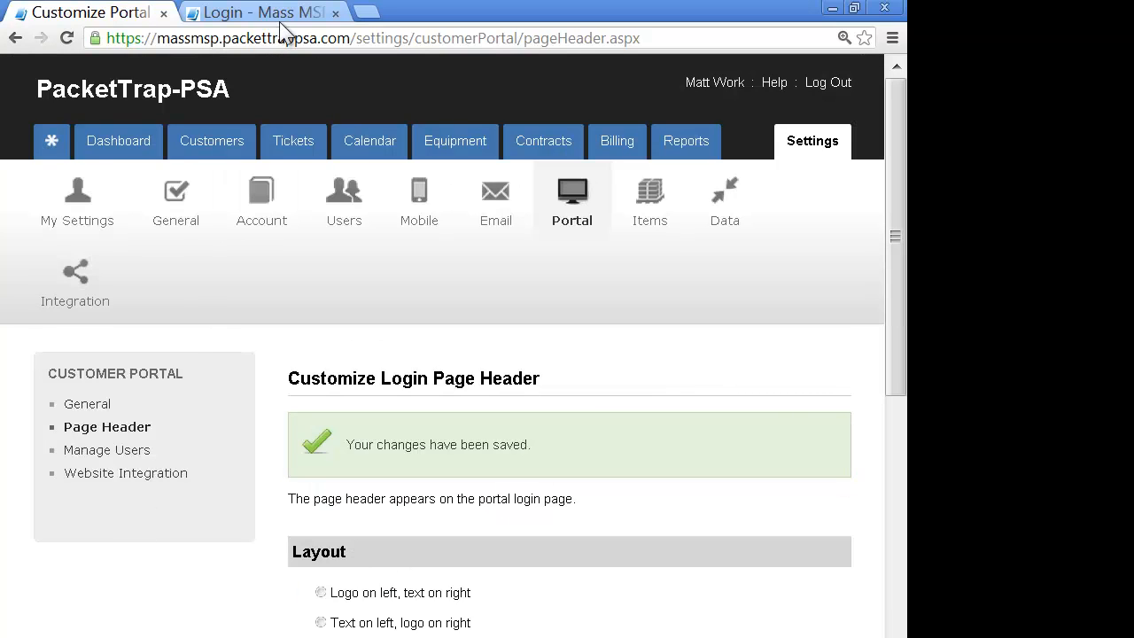
Reload the customer portal login page to check its header, and return to the layout and logo size options in the page header settings.
click(280, 14)
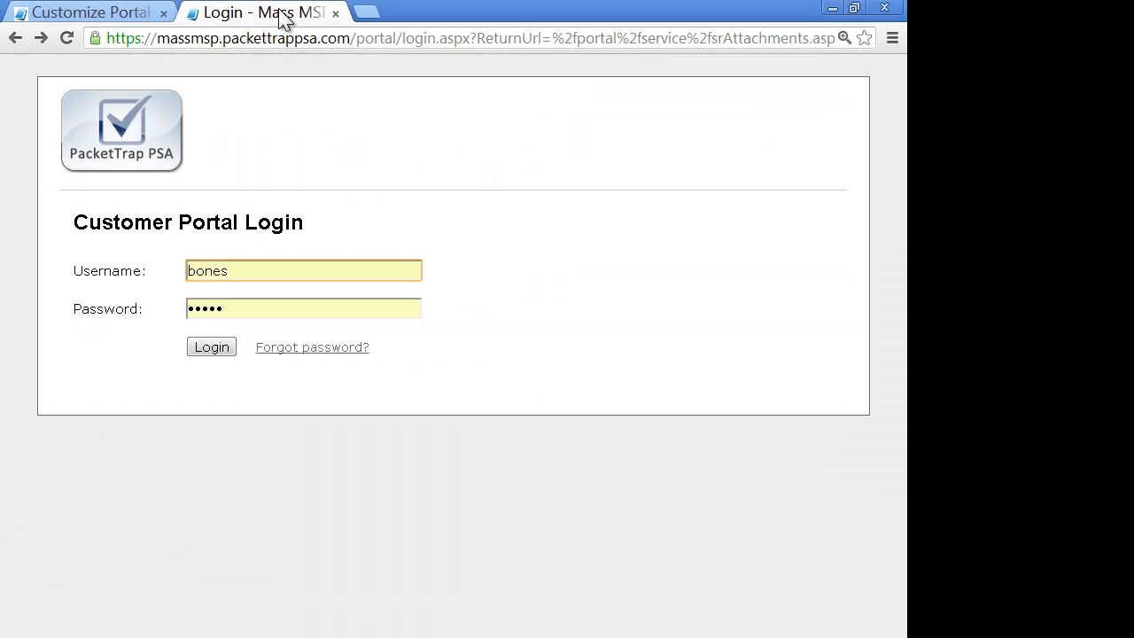
click(64, 38)
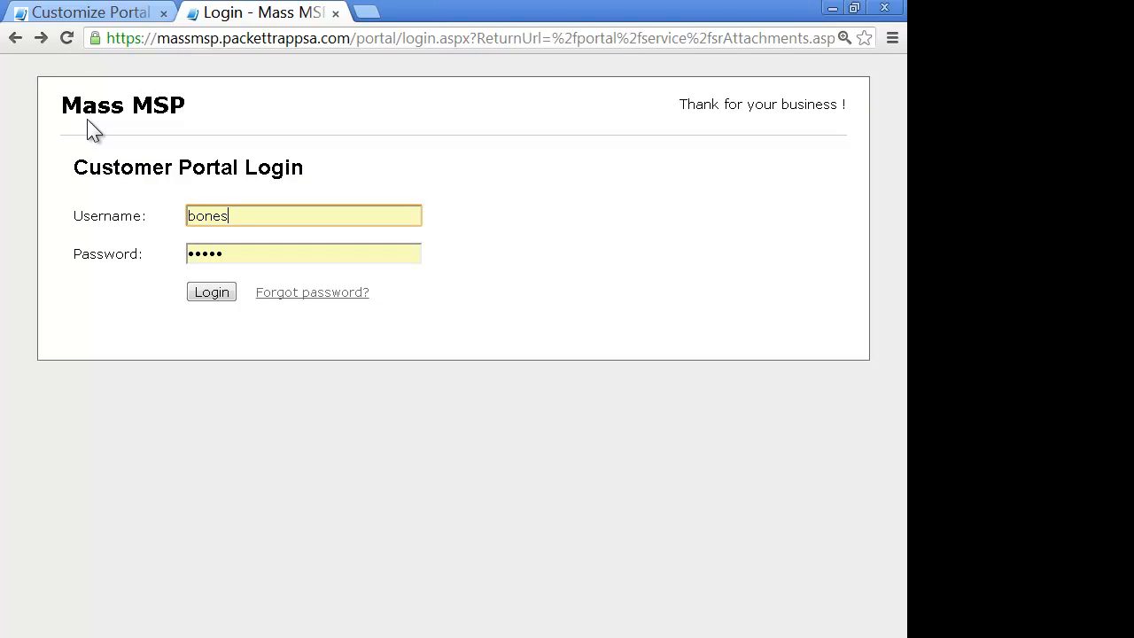
click(79, 13)
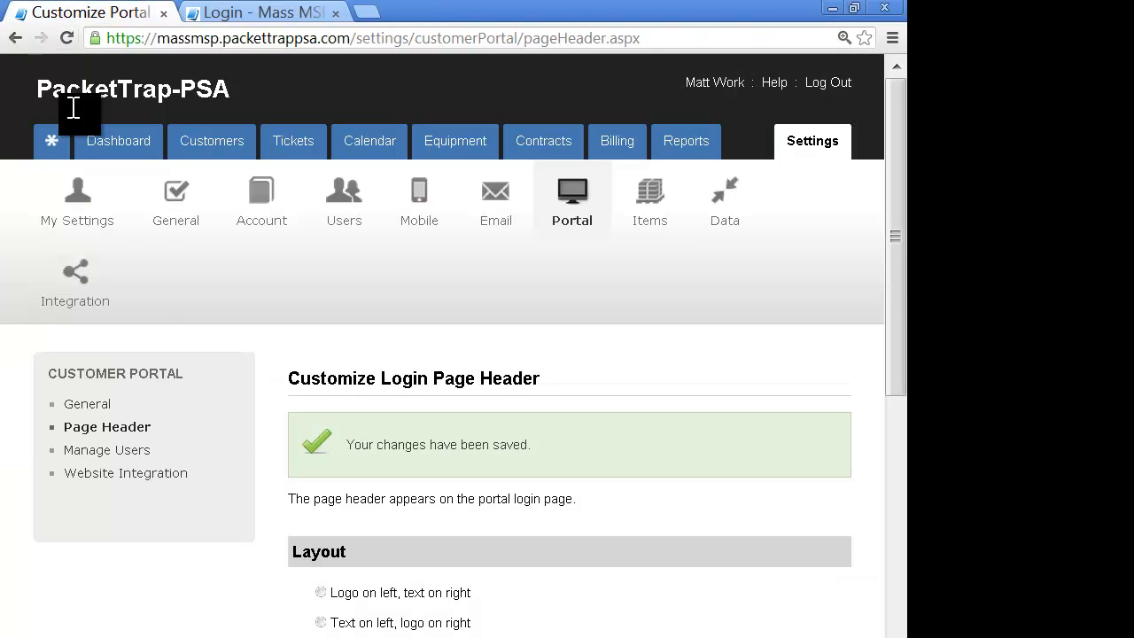
scroll(58, 532, down, 3)
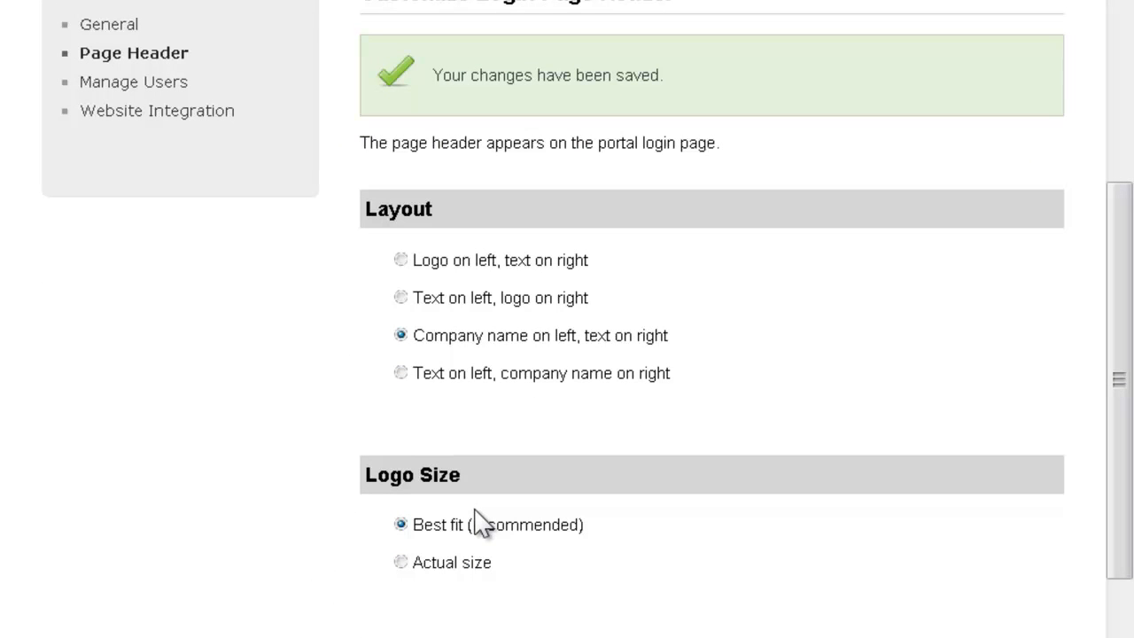
Open the customer portal's Manage Users page and look through the list of active portal user accounts.
scroll(197, 626, down, 3)
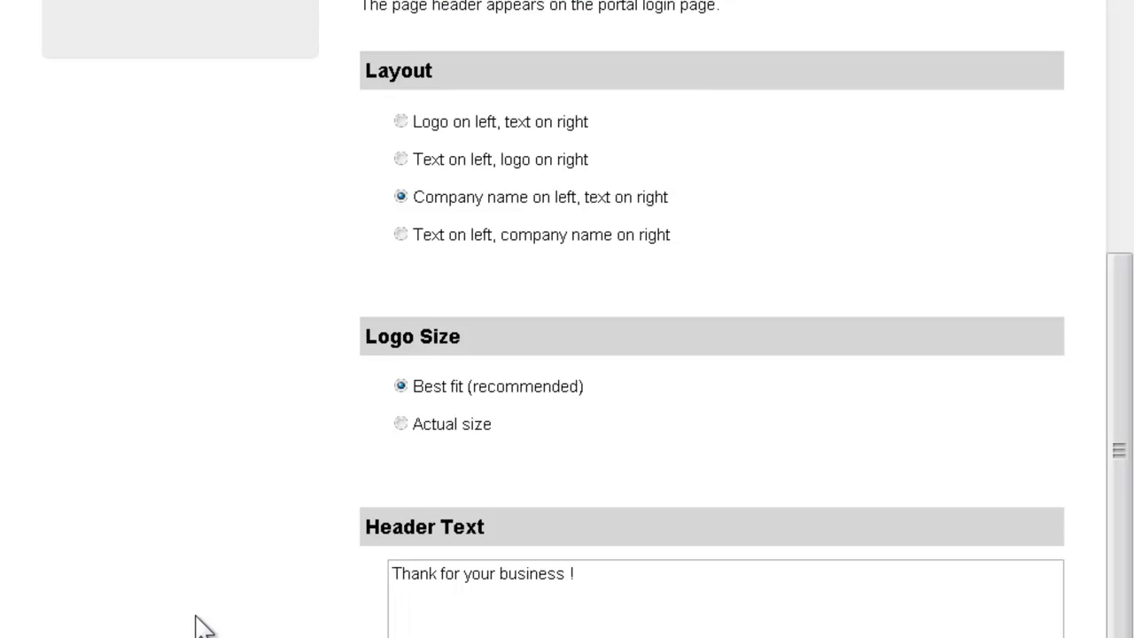
scroll(197, 626, up, 4)
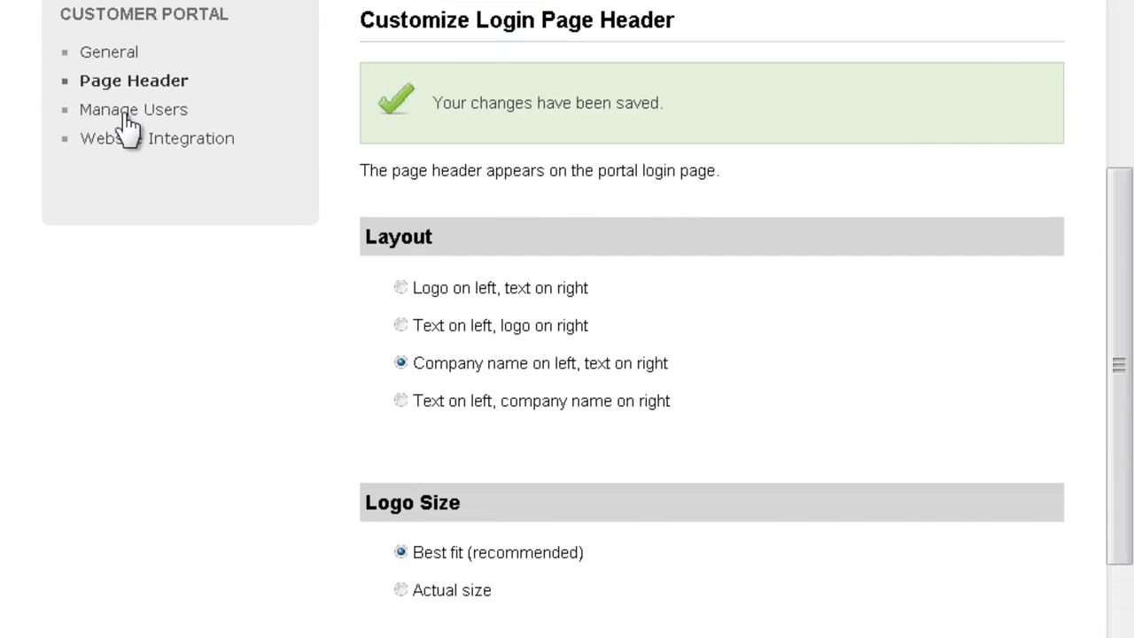
click(129, 116)
scroll(283, 594, down, 2)
scroll(297, 614, down, 5)
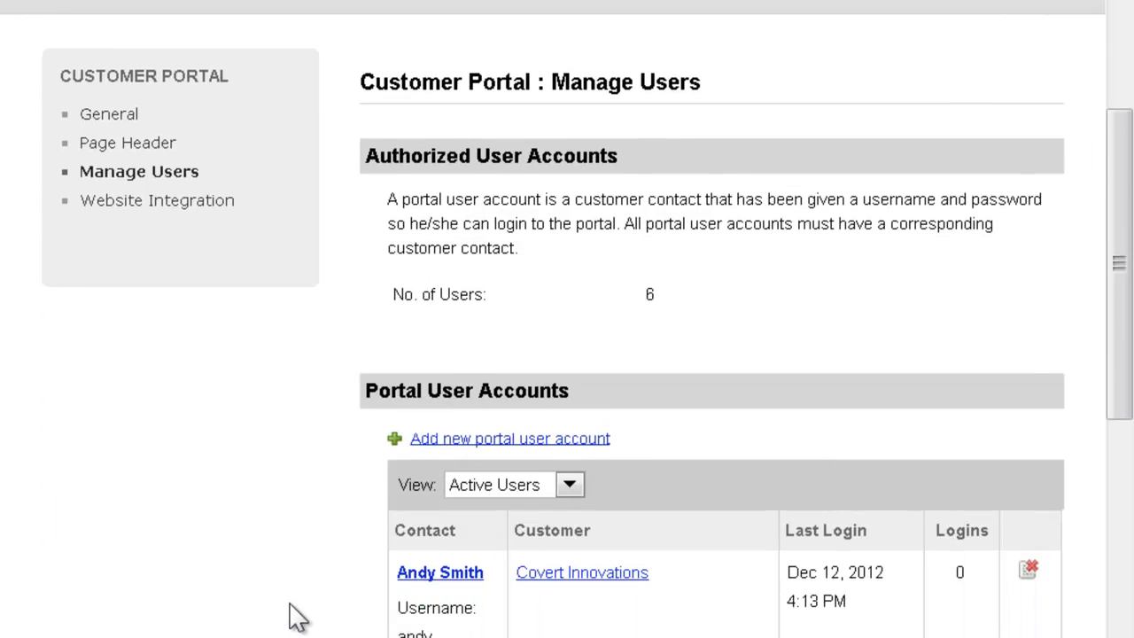
scroll(294, 614, down, 4)
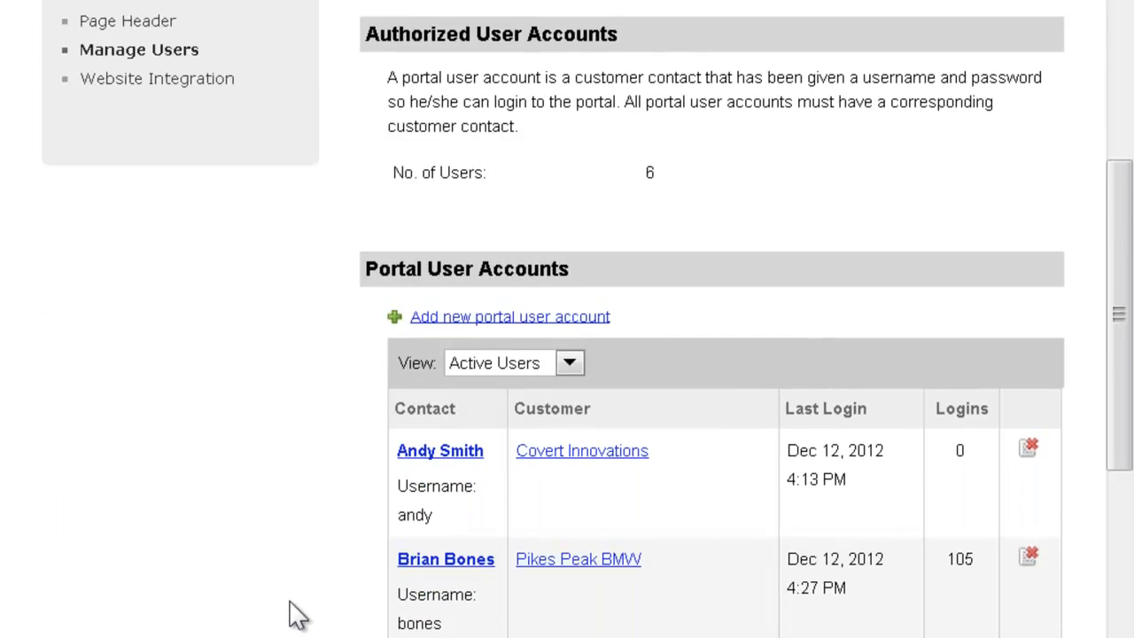
scroll(379, 420, down, 2)
scroll(376, 430, down, 1)
scroll(375, 432, up, 2)
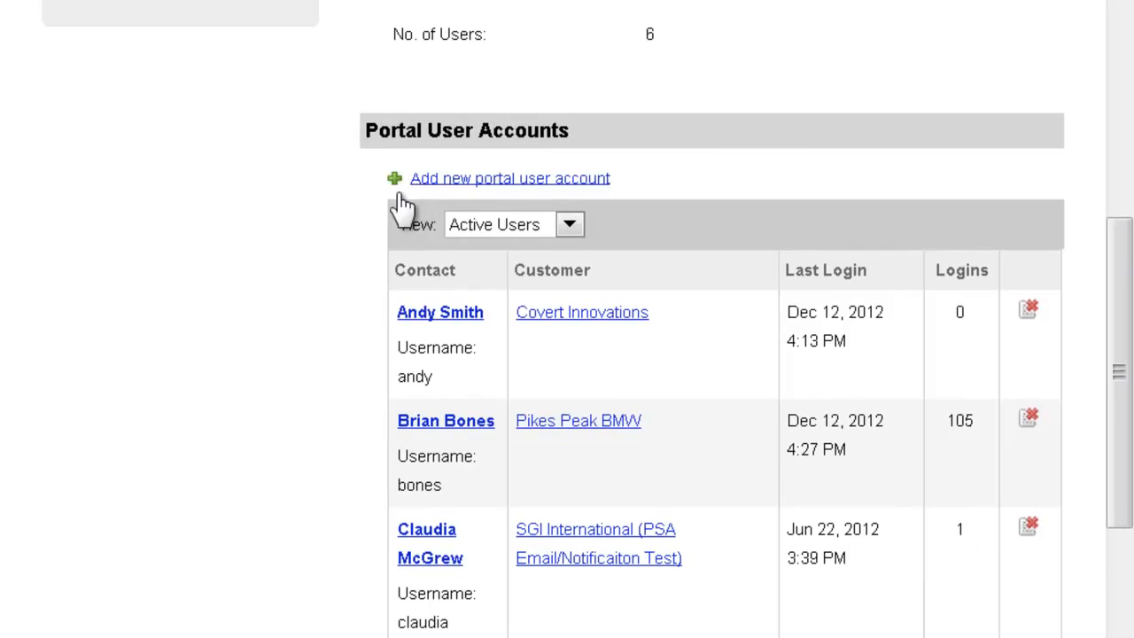
Start a new portal user account and assign it to the customer Covert Innovations.
click(422, 180)
click(741, 441)
click(646, 94)
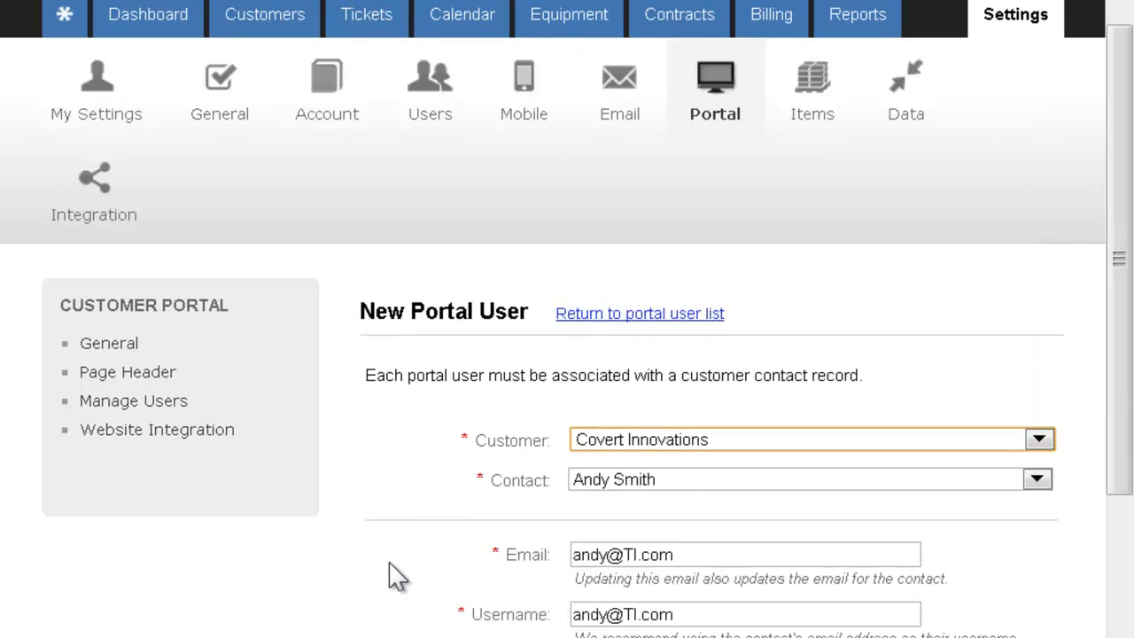
Shorten the new portal user's username to the contact's first name by removing the email domain part.
scroll(397, 576, down, 3)
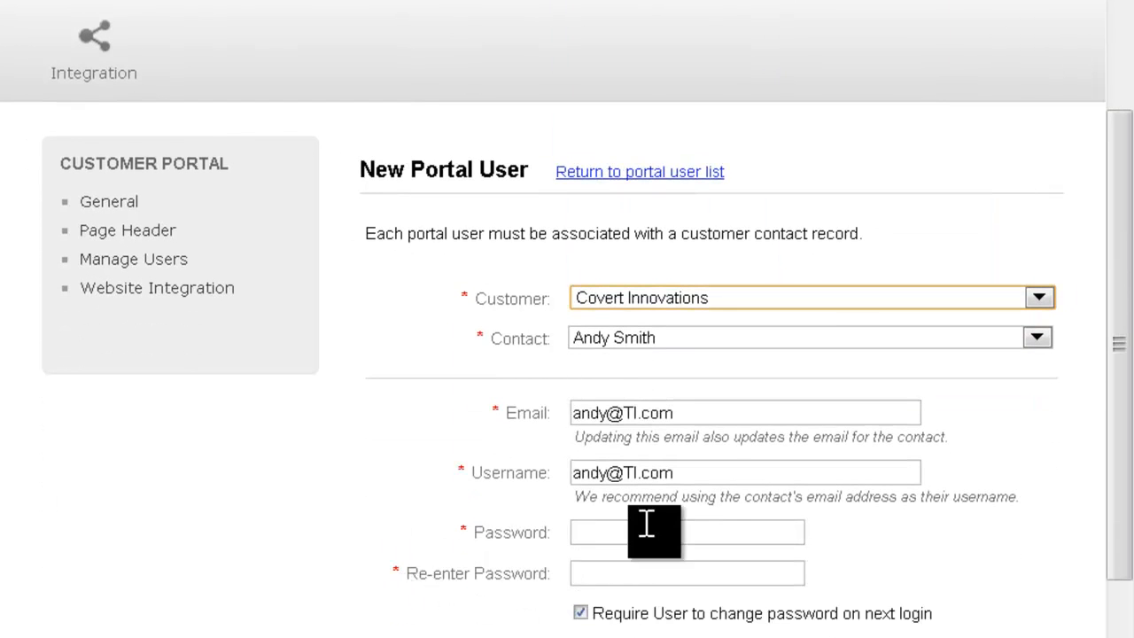
click(696, 478)
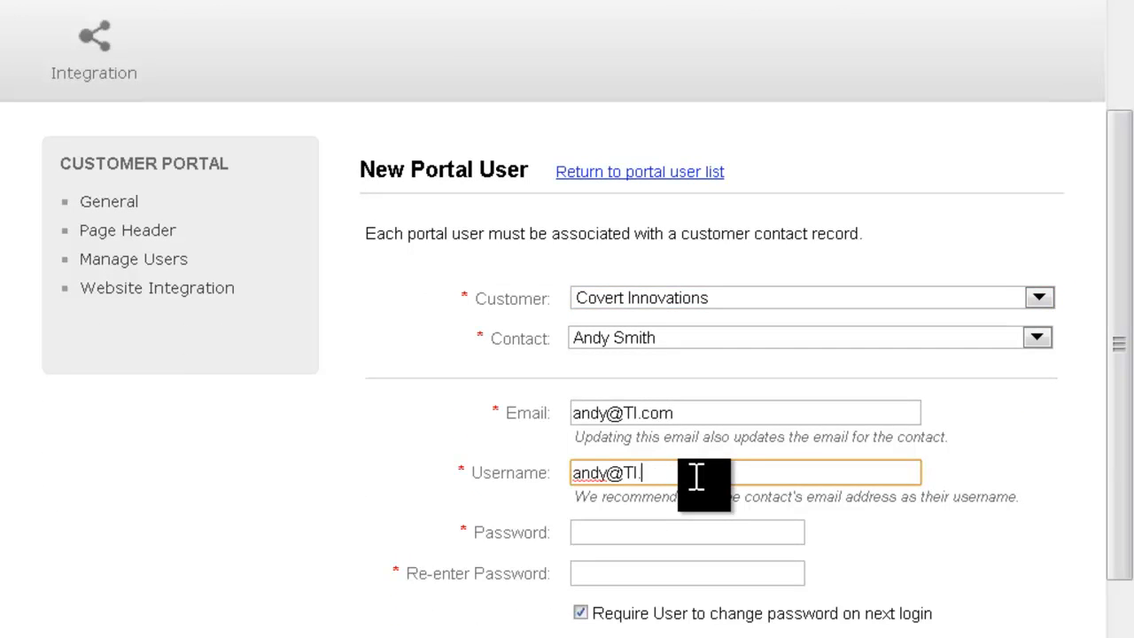
key(BackSpace)
key(BackSpace)
key(BackSpace)
key(BackSpace)
key(BackSpace)
Enter the new portal user's account password and repeat it in the confirmation field.
click(655, 531)
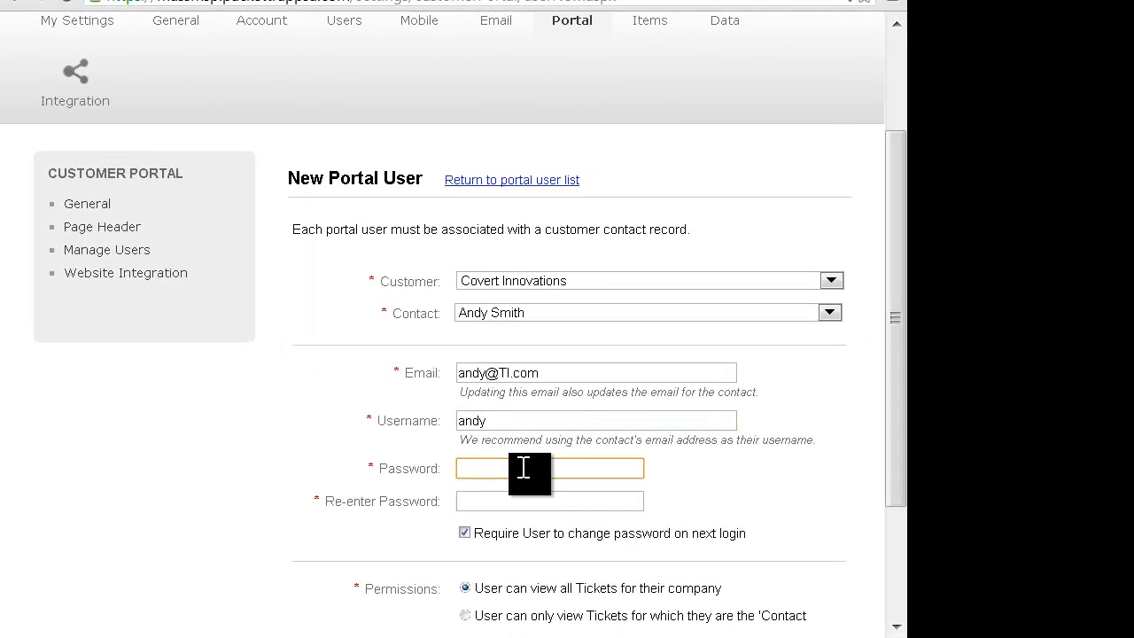
text(••••)
click(504, 505)
text(•••)
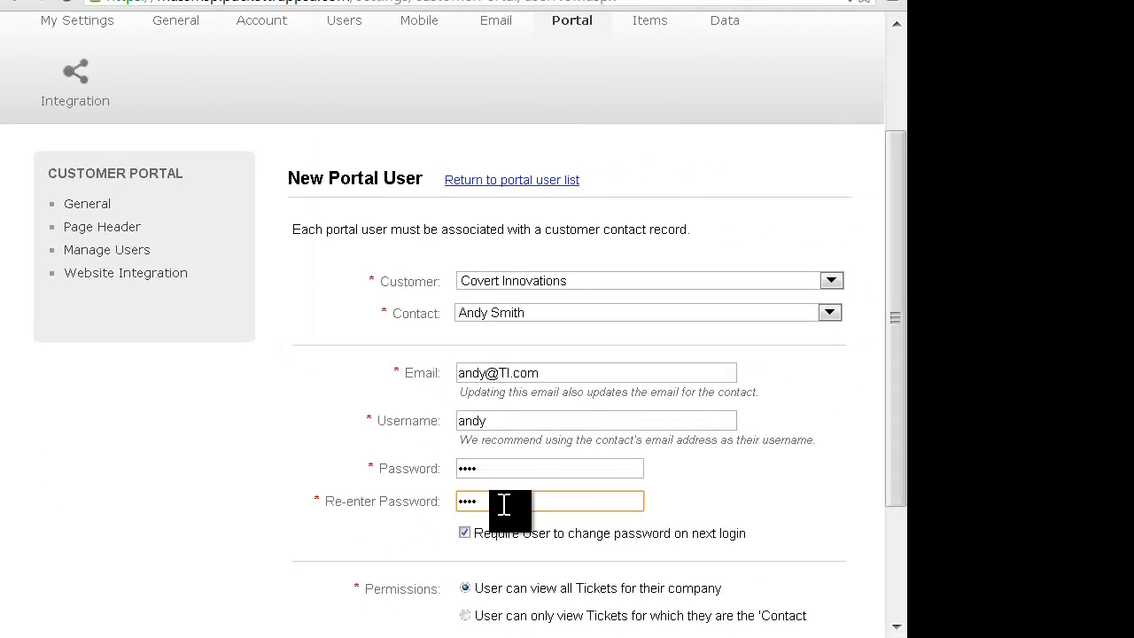
Review the new login's password change, ticket permission and email options, and open the Website Integration page with the login embed code.
click(236, 506)
scroll(235, 507, down, 3)
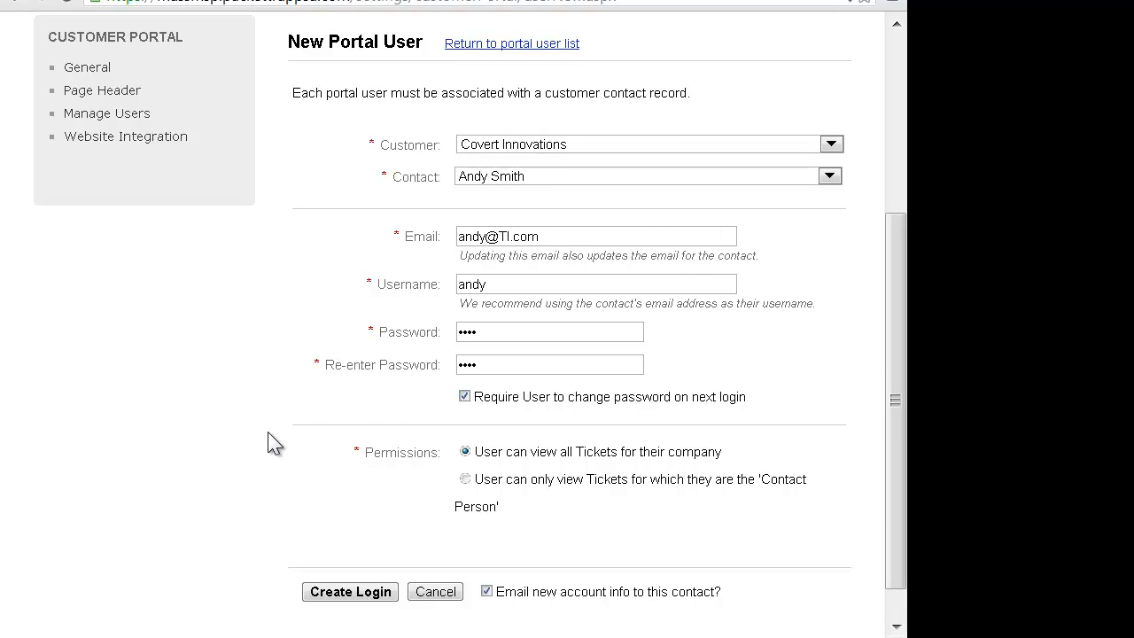
scroll(271, 447, down, 1)
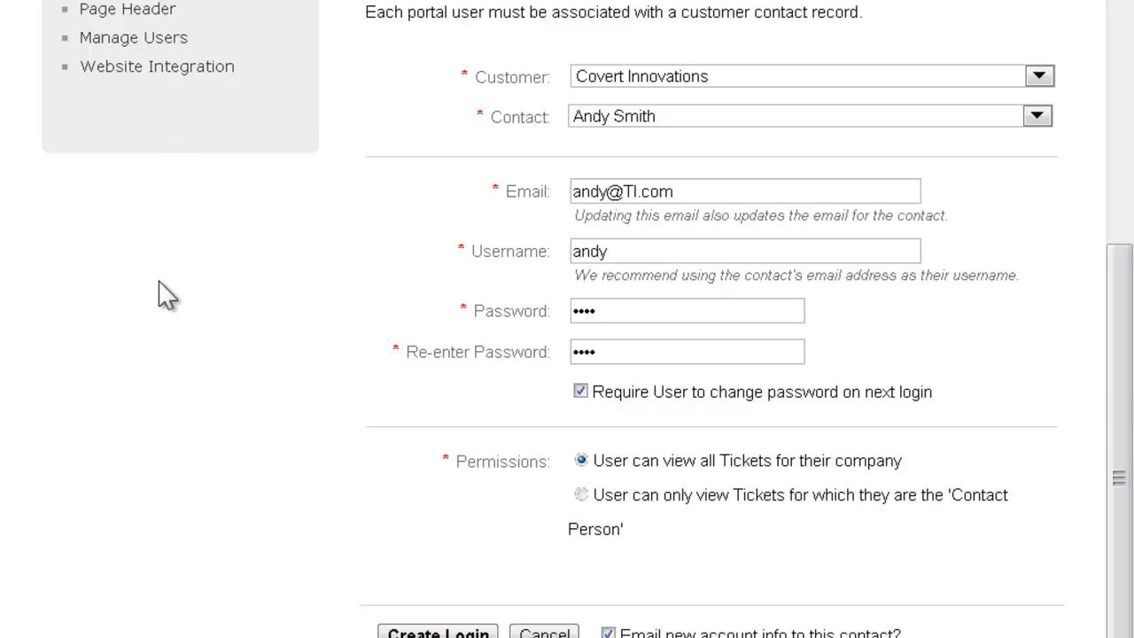
scroll(155, 337, up, 2)
click(113, 211)
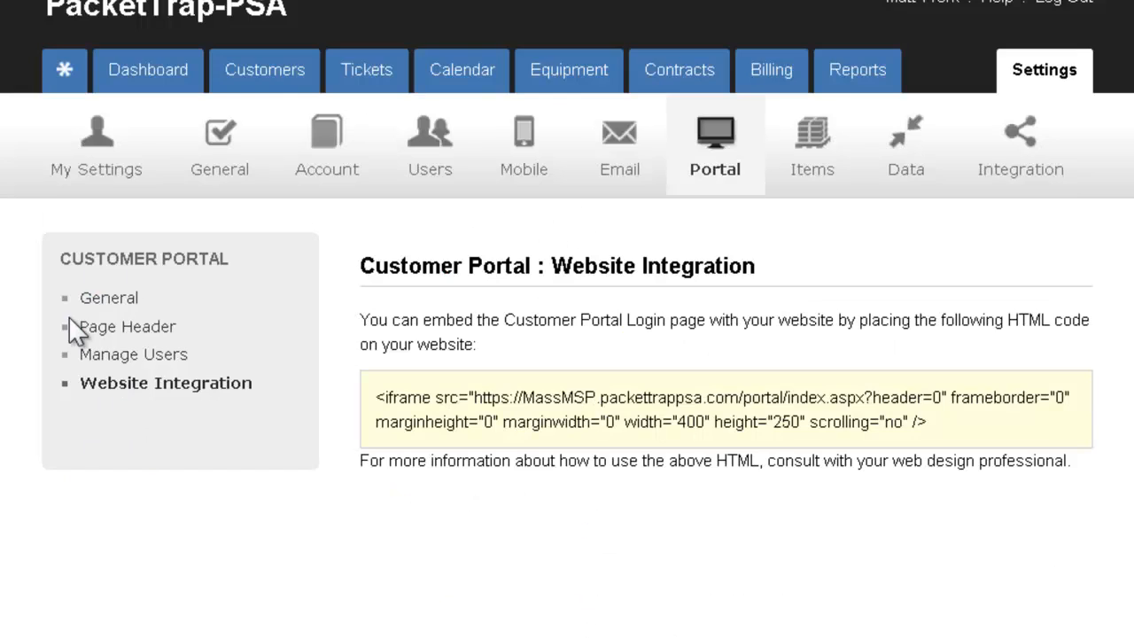